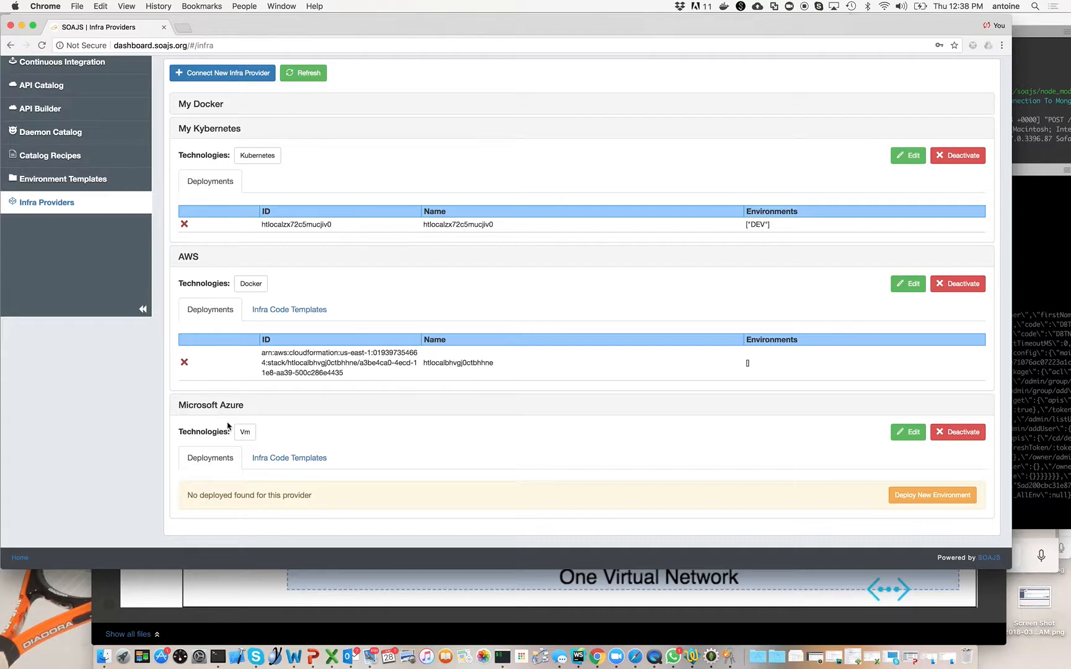
Review the Microsoft Azure provider's infra code templates and the list of environment templates.
scroll(228, 425, up, 2)
scroll(230, 425, down, 2)
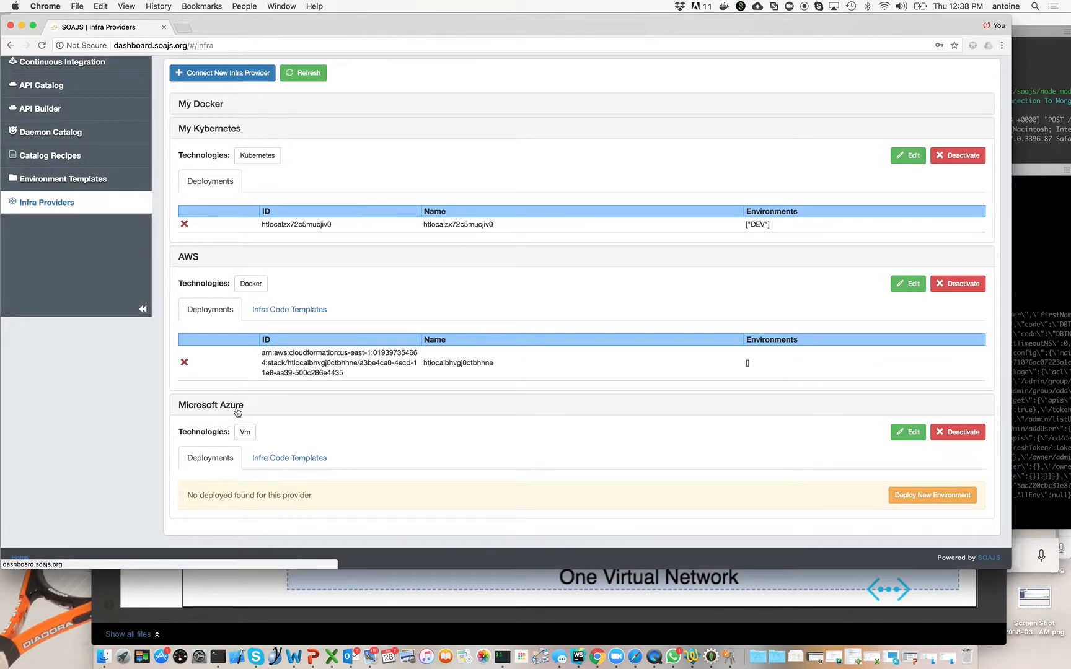
click(274, 458)
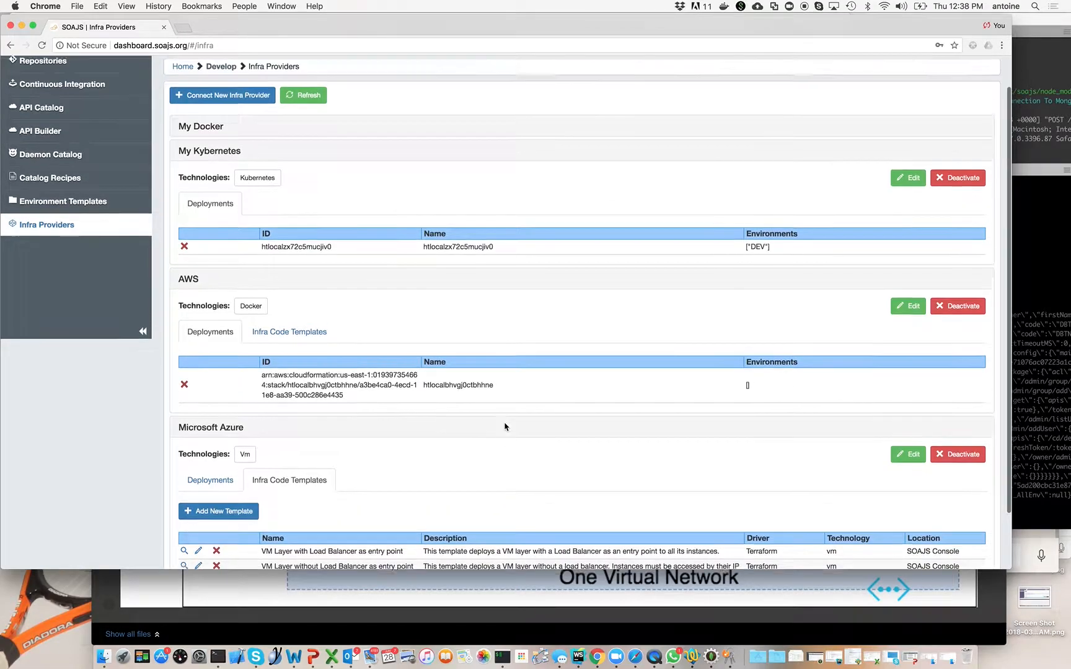
scroll(505, 428, up, 2)
click(79, 242)
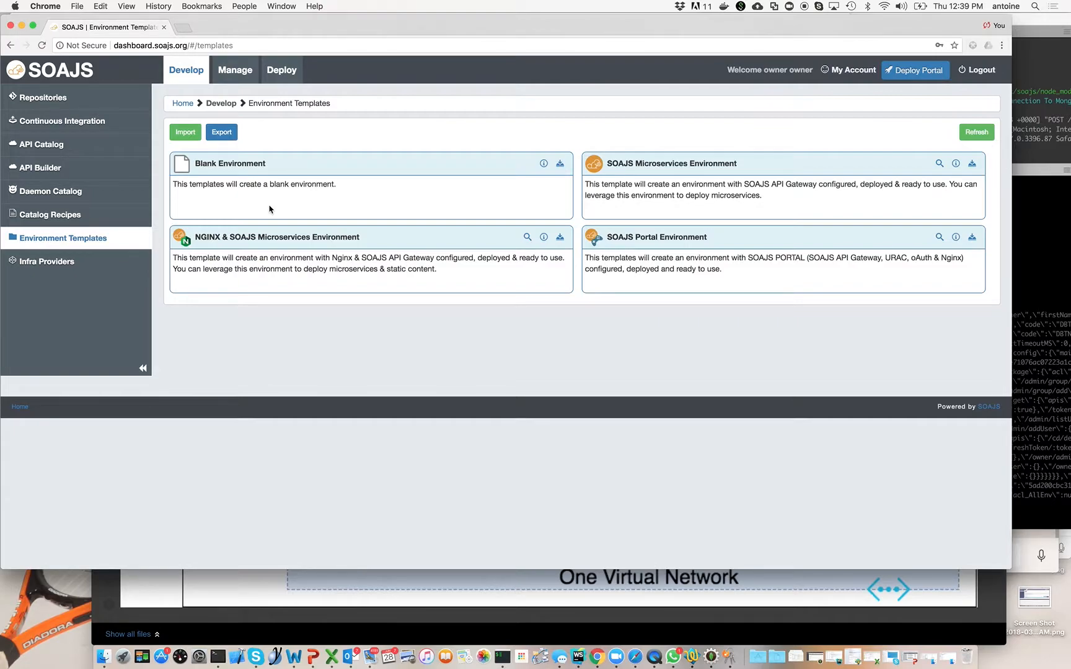
Examine the catalog recipes for nginx servers and for the sql and mongo clusters.
click(73, 217)
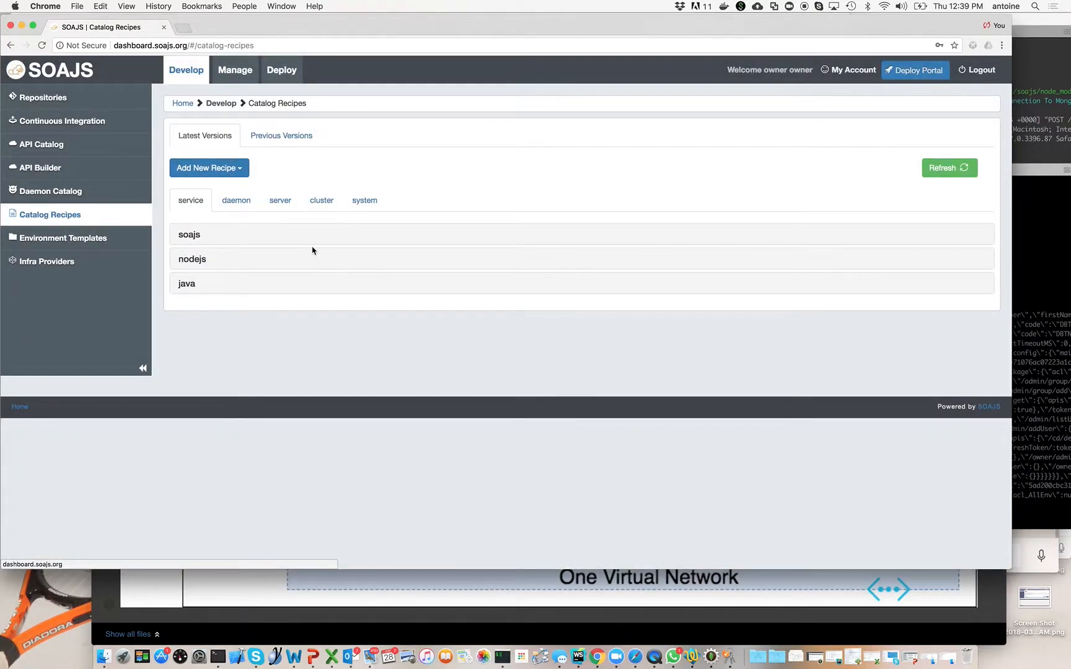
click(282, 204)
click(192, 239)
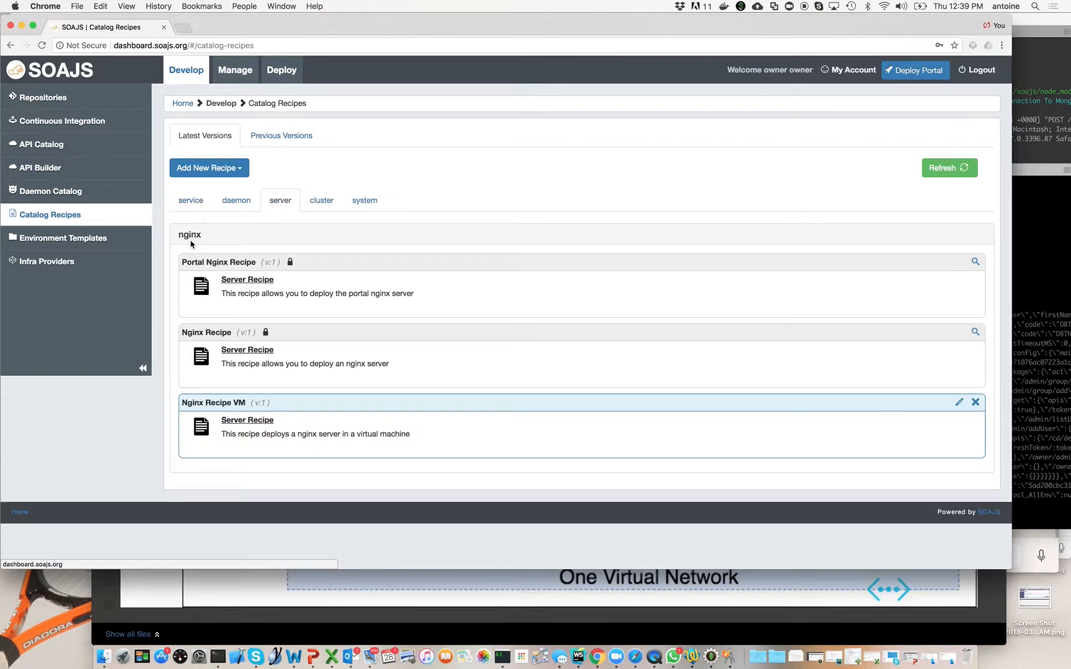
click(323, 206)
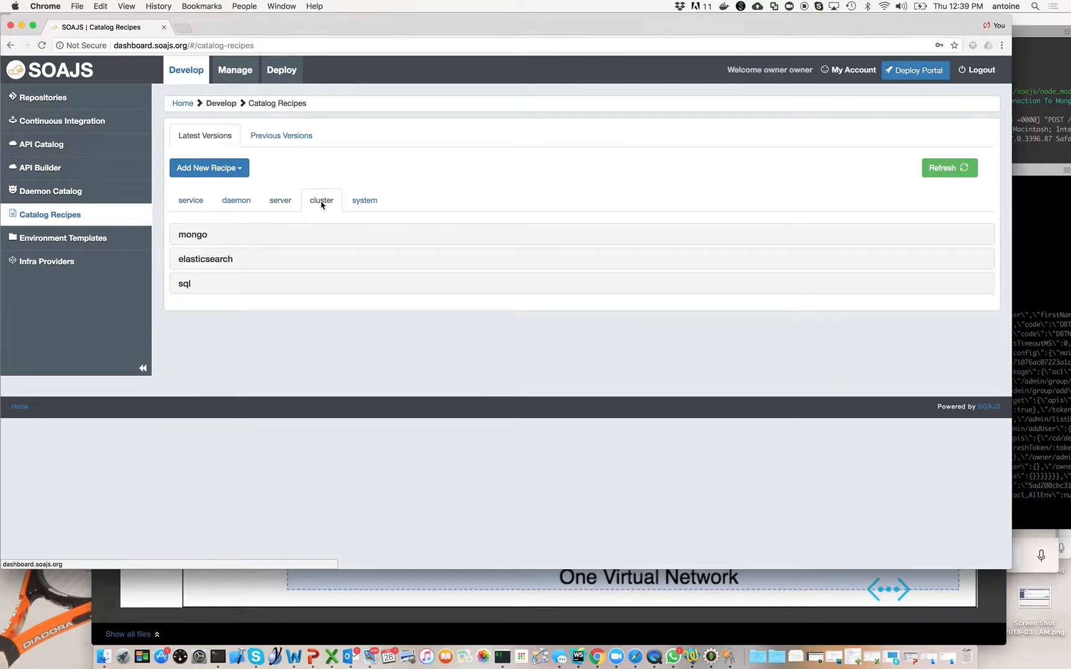
click(187, 287)
click(197, 237)
Examine the nodejs and java service recipes in the catalog.
click(192, 200)
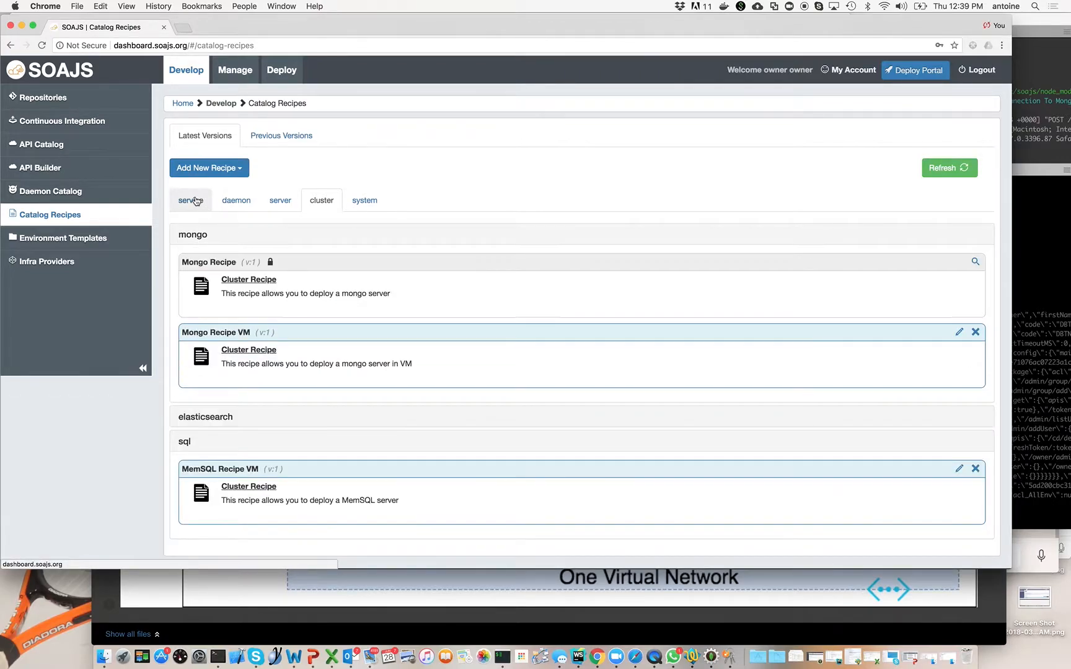
click(194, 262)
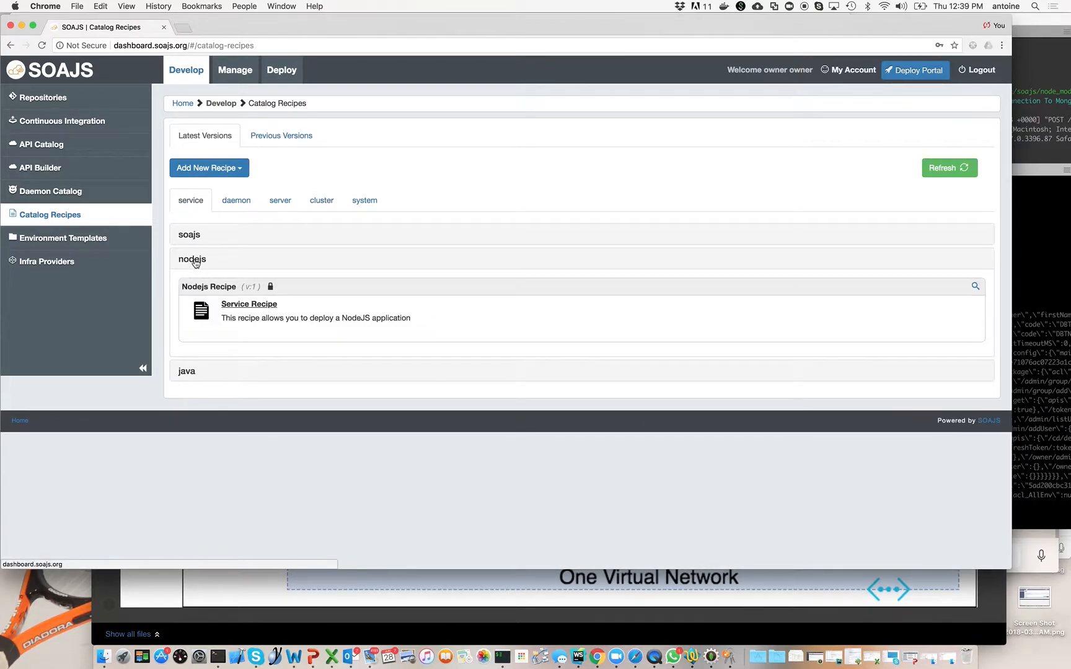
click(187, 376)
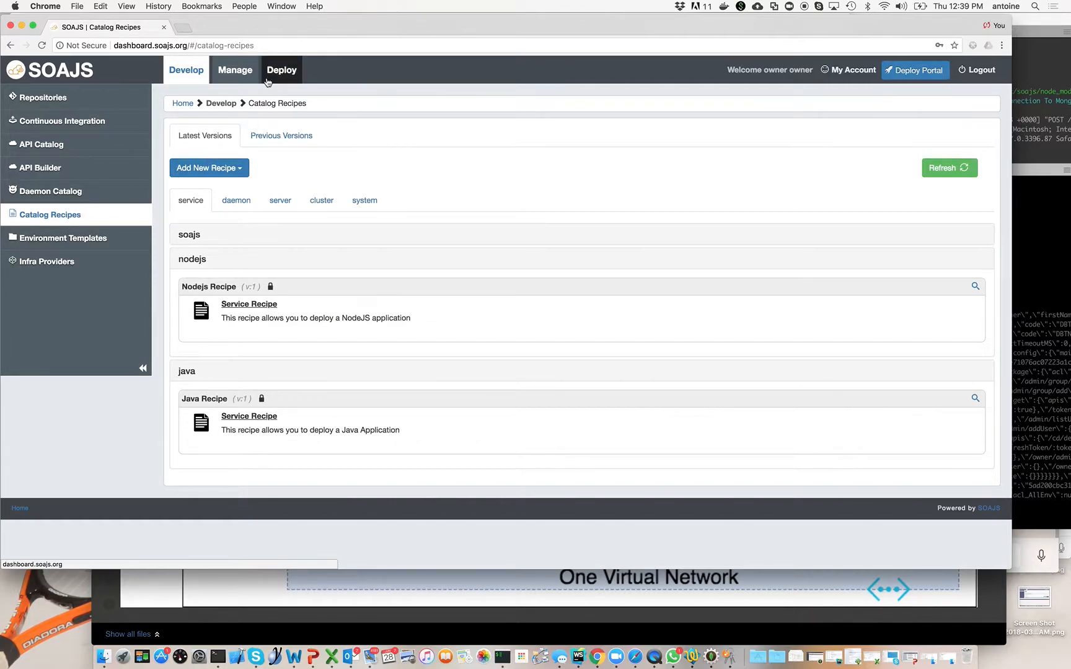
Begin a new deployment environment of type Single Cloud Clustering using the Blank Environment template.
click(280, 64)
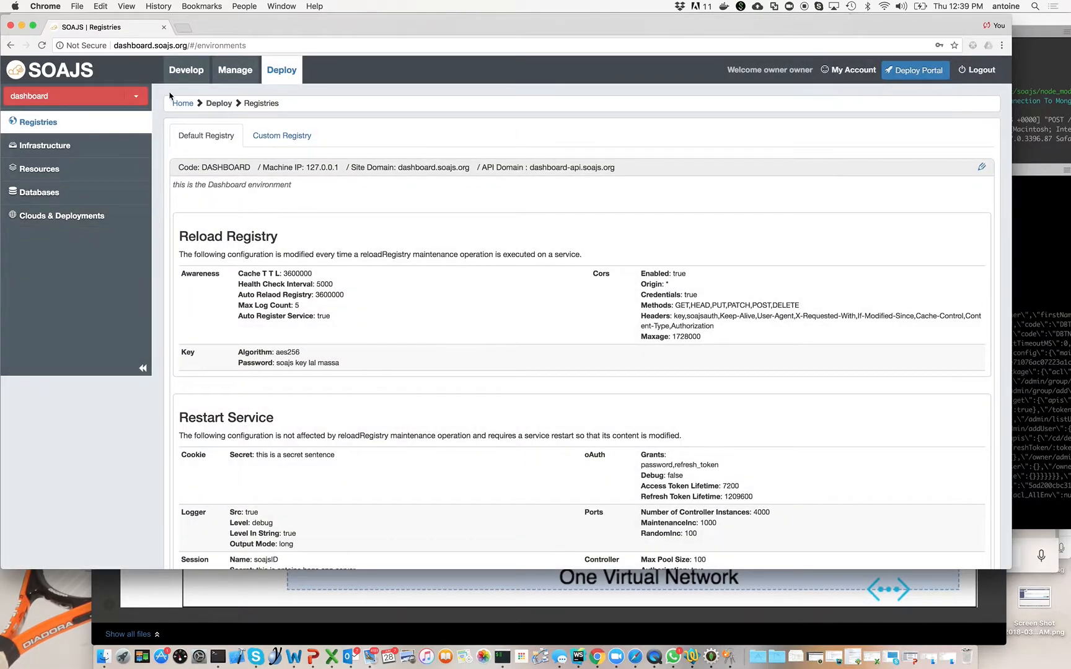
click(136, 96)
click(97, 164)
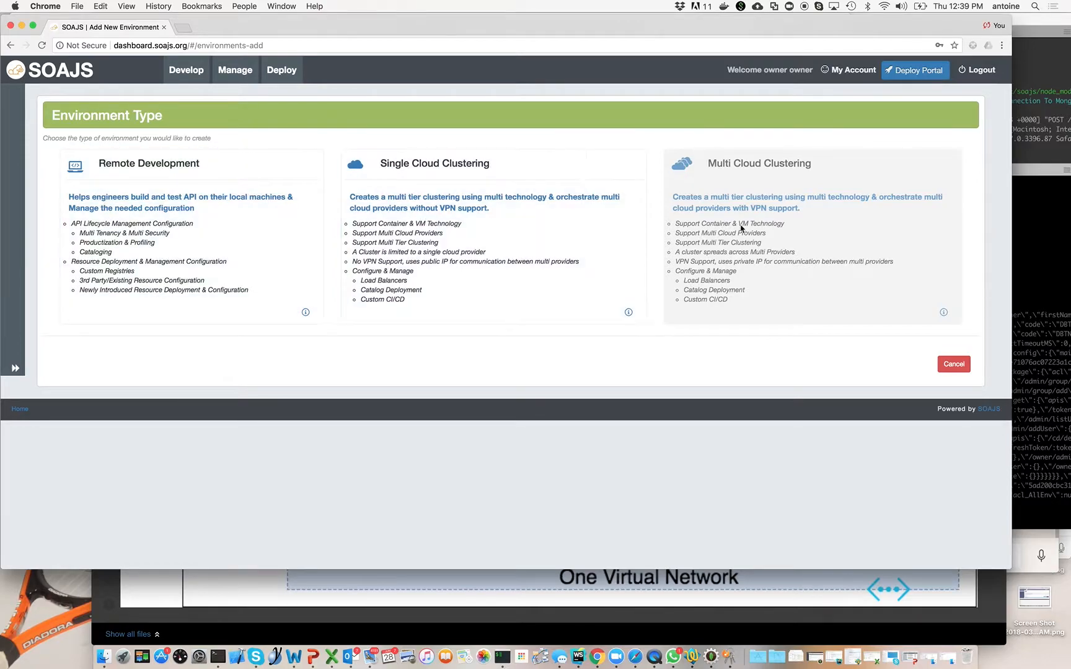
click(491, 177)
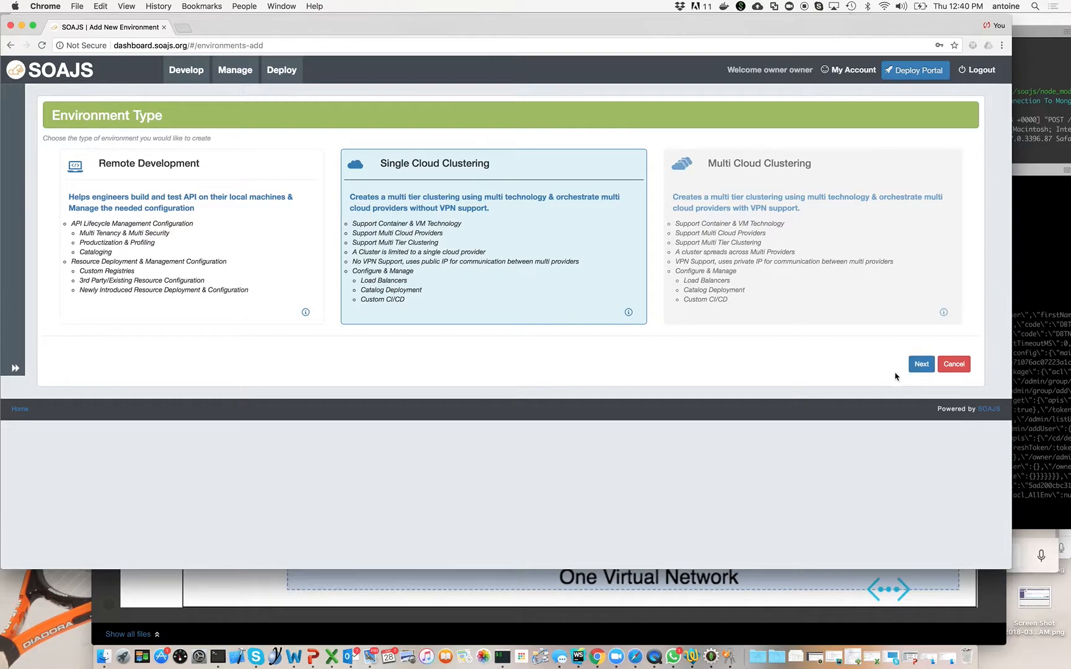
click(921, 364)
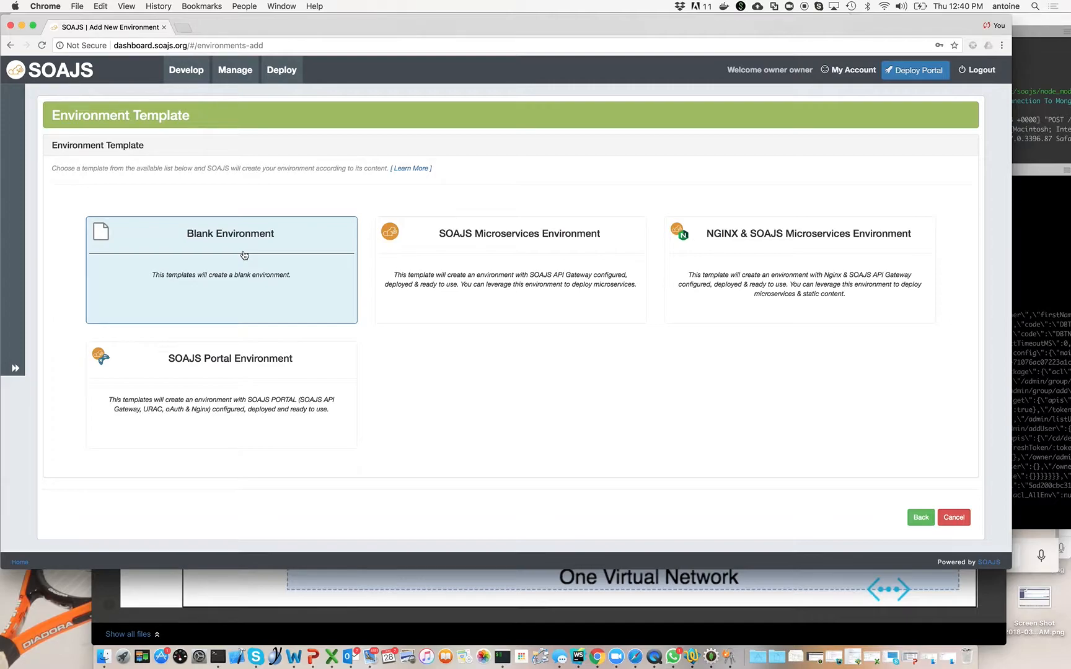
click(245, 255)
click(921, 517)
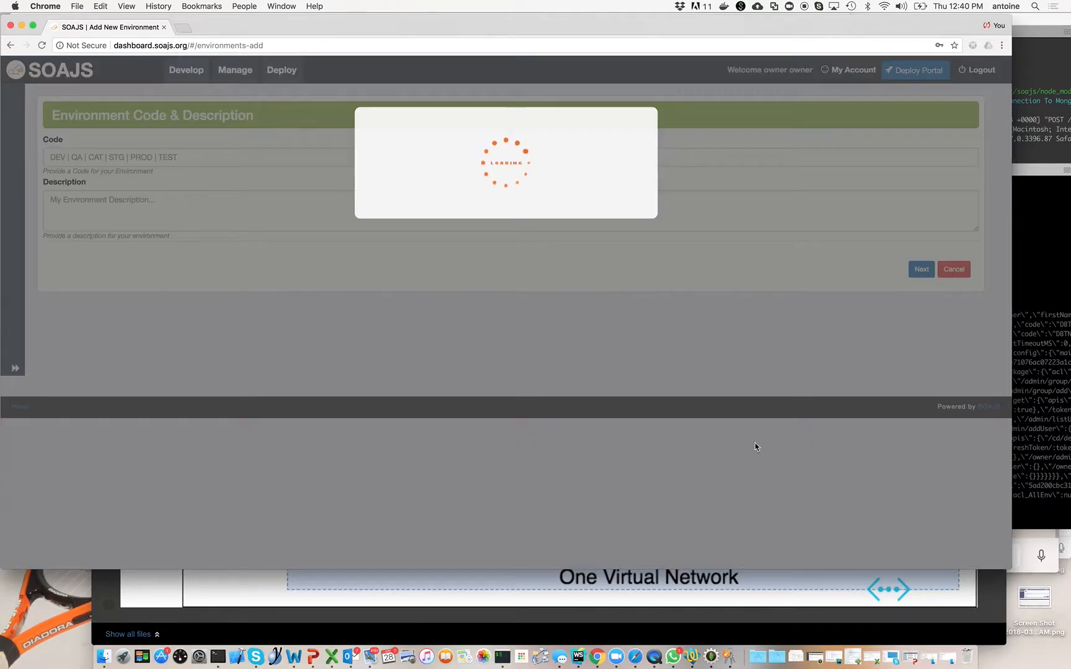
Give the environment the code TEST and description "test", and continue to virtual machines without choosing a container technology.
click(235, 158)
text(TEST)
key(Tab)
text(test)
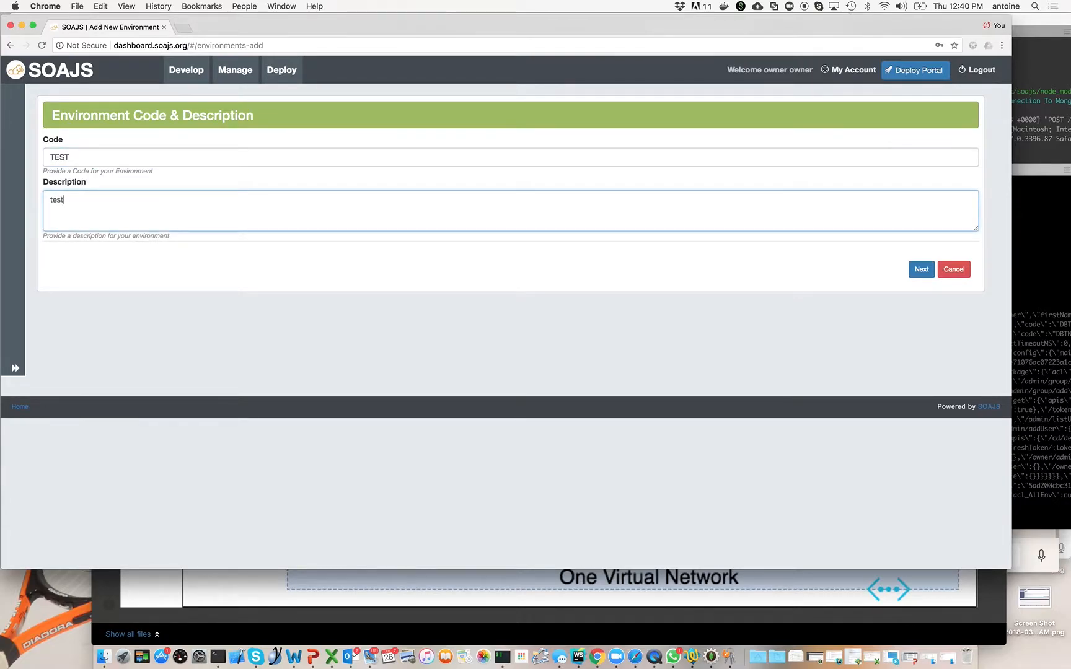
click(920, 270)
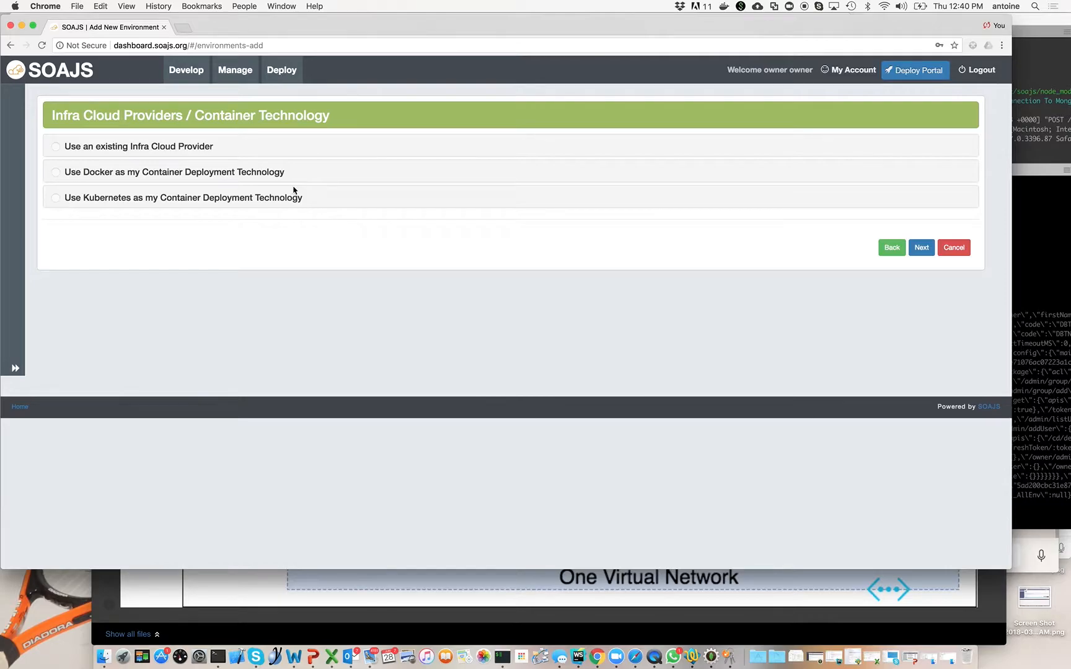
click(922, 249)
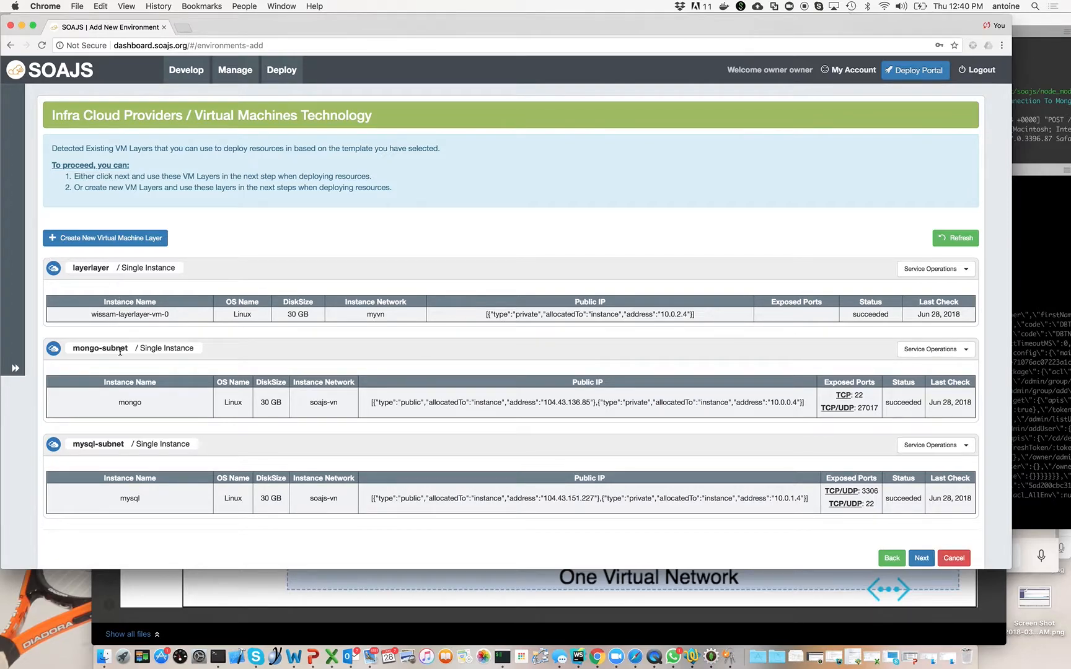
Start a new virtual machine layer on Microsoft Azure in the Central US region with the demo resource group.
scroll(118, 270, down, 2)
scroll(123, 246, up, 2)
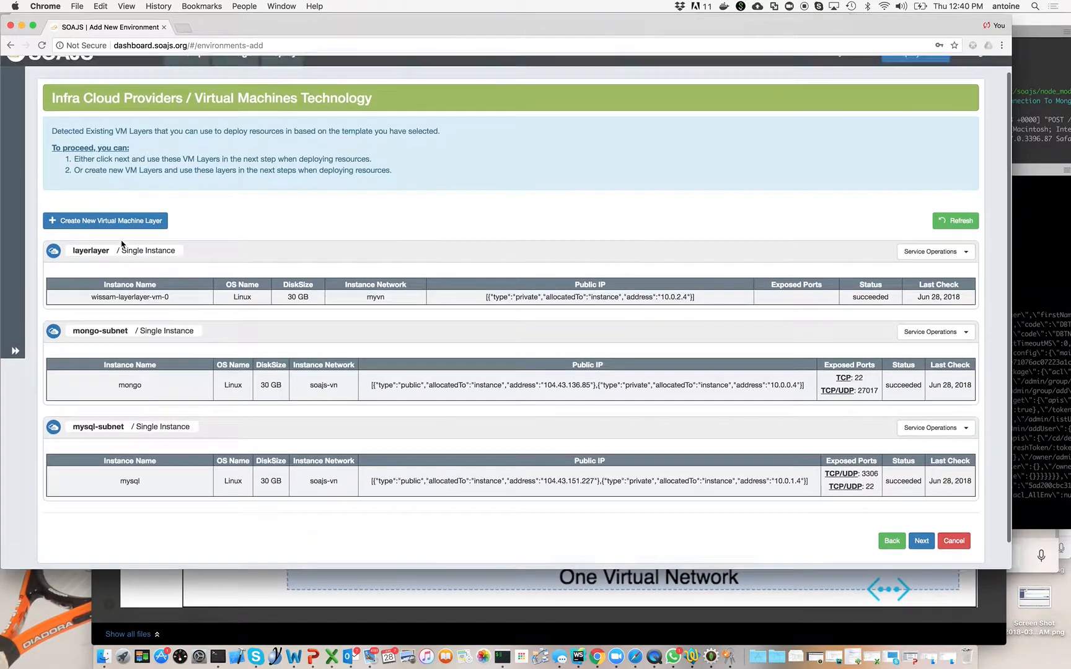
click(140, 239)
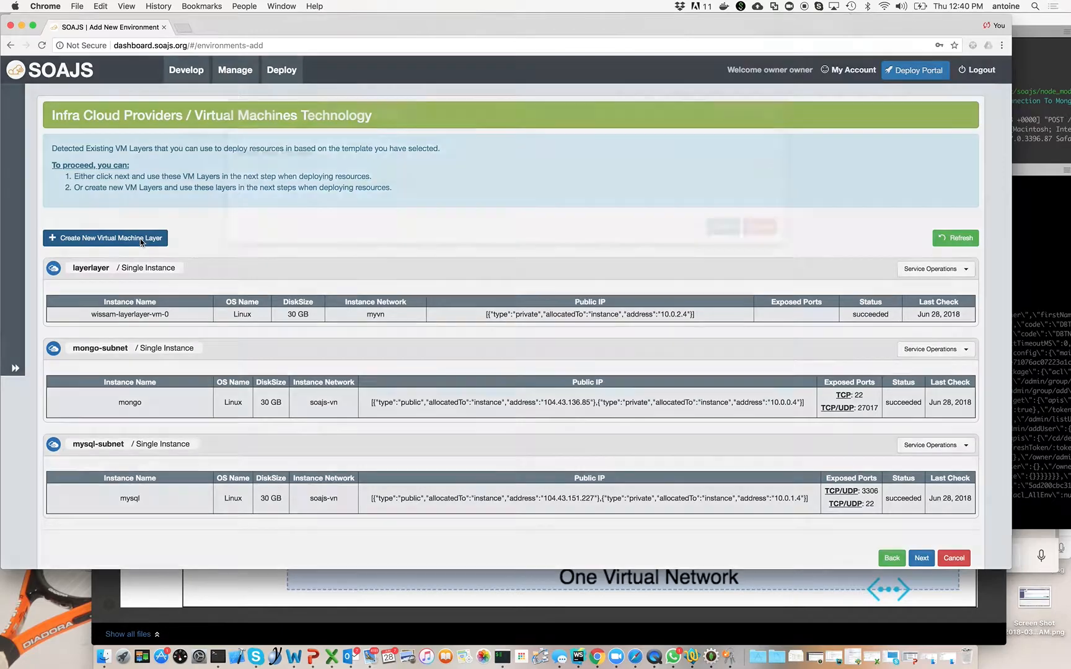
click(282, 200)
click(282, 210)
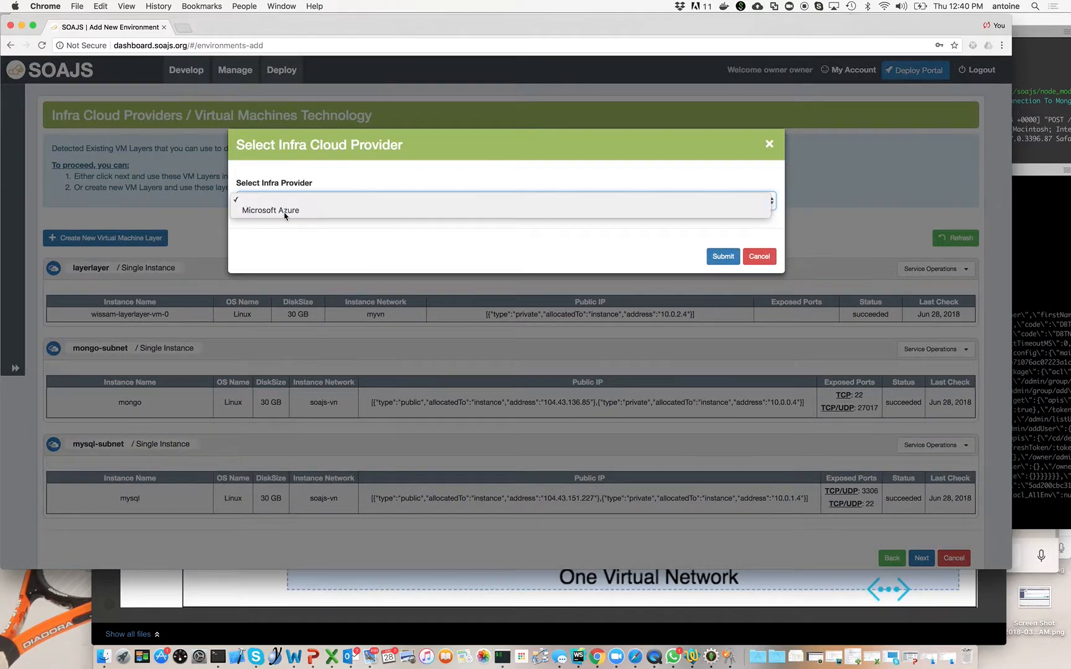
click(293, 252)
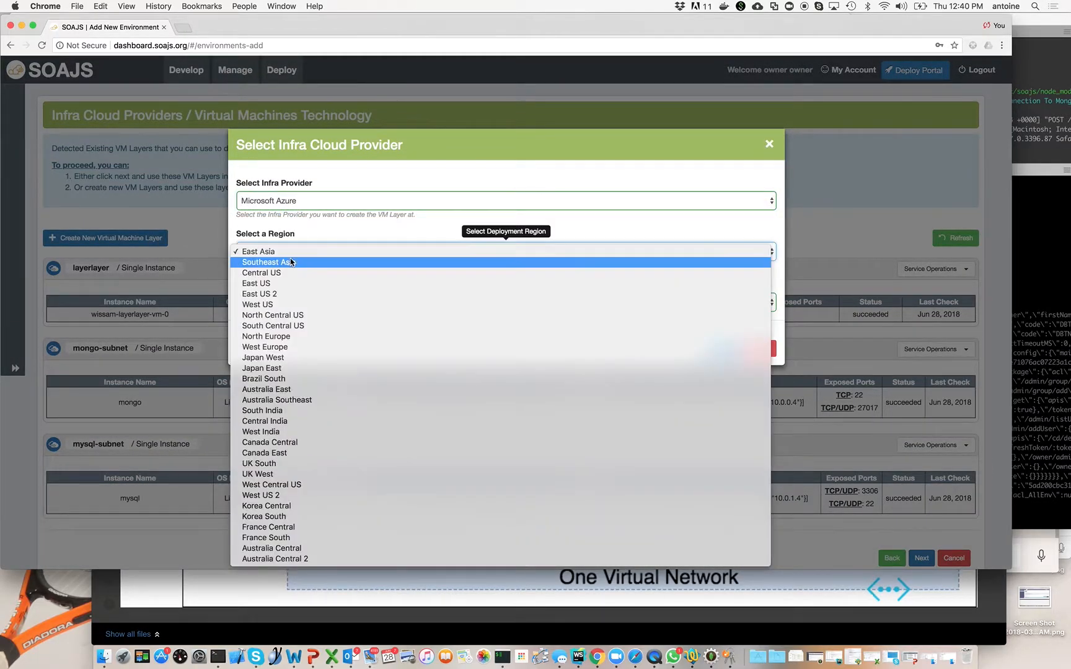
click(289, 274)
click(289, 302)
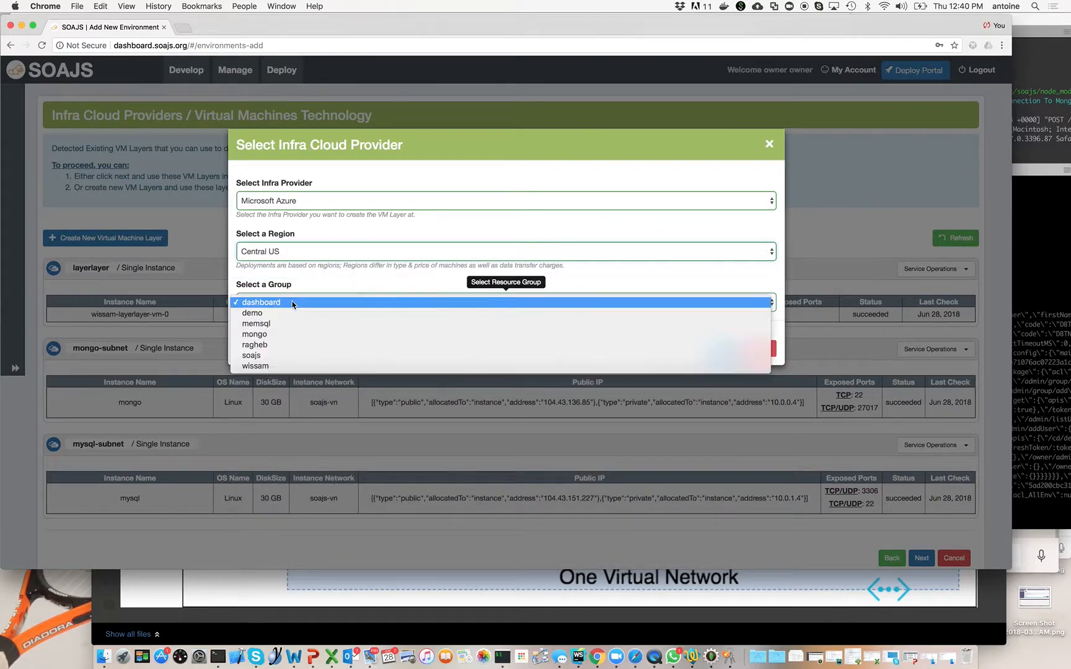
click(290, 316)
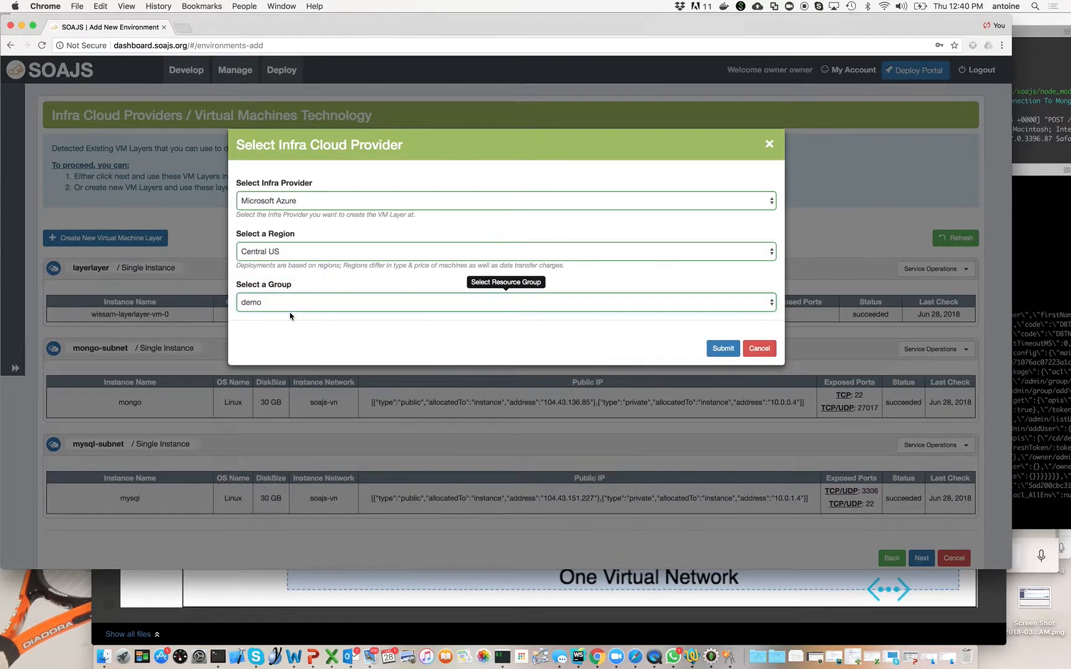
click(720, 351)
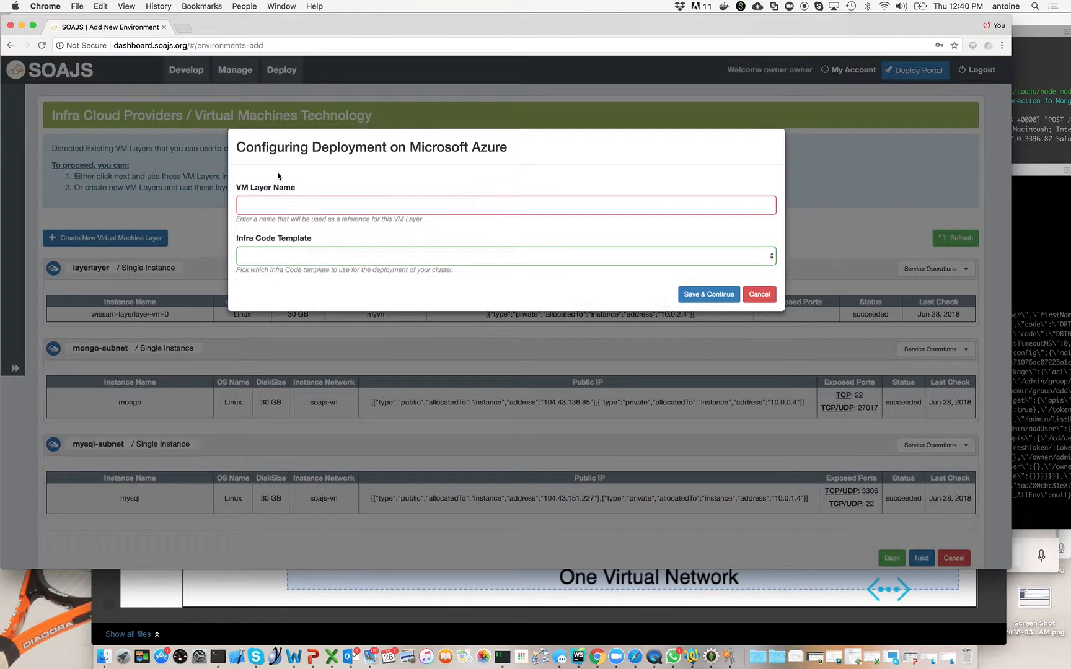
Name the VM layer web and choose the infra code template "VM Layer with Load Balancer as entry point".
click(295, 201)
text(web)
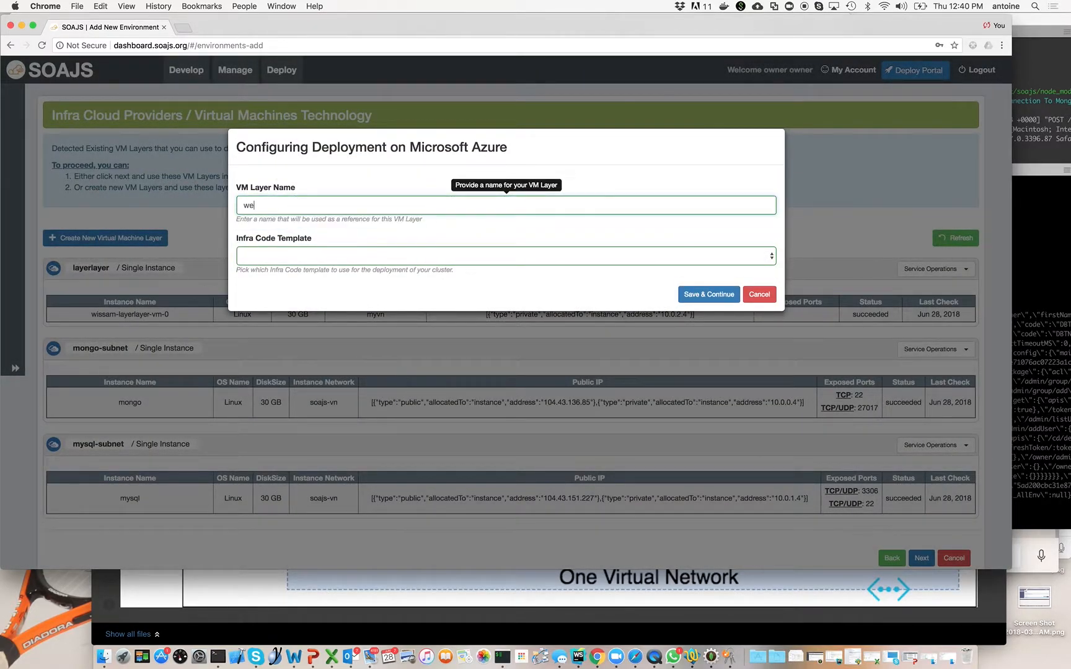
click(310, 254)
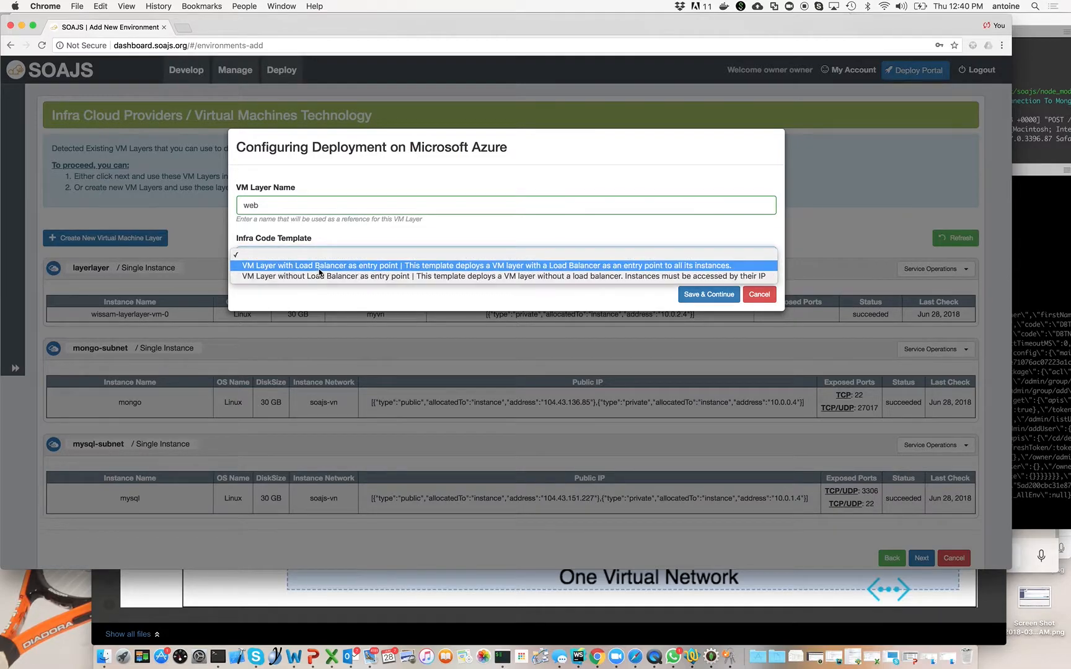
click(319, 266)
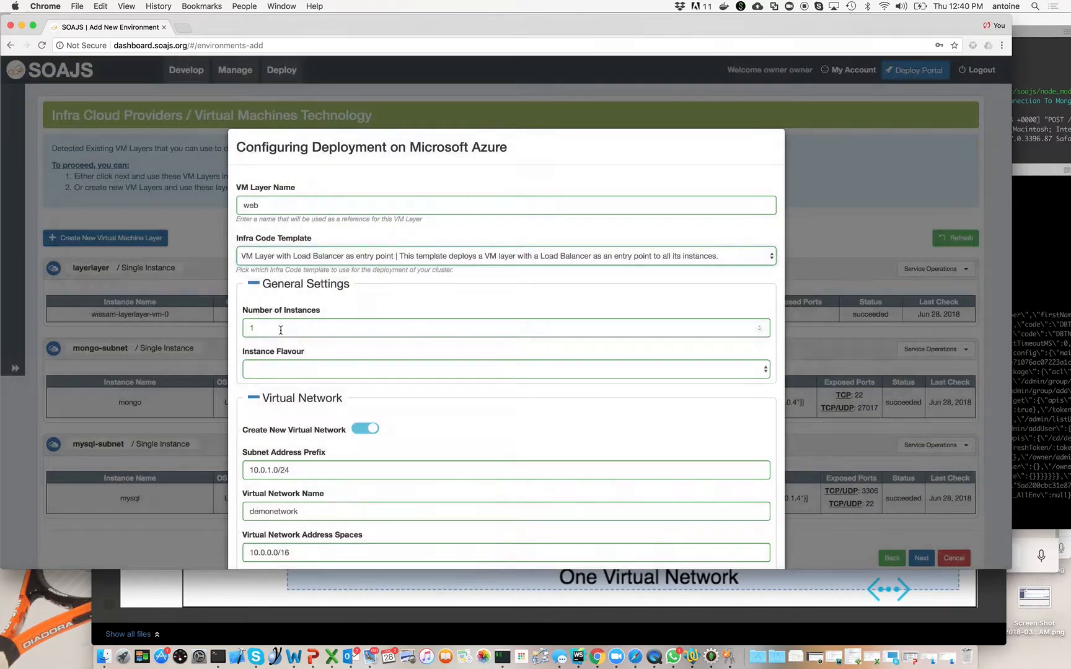
Set the web layer to 2 instances with the Standard_A0 flavour (1 CPU, 768MB RAM, 20GB HD).
click(276, 330)
key(BackSpace)
text(2)
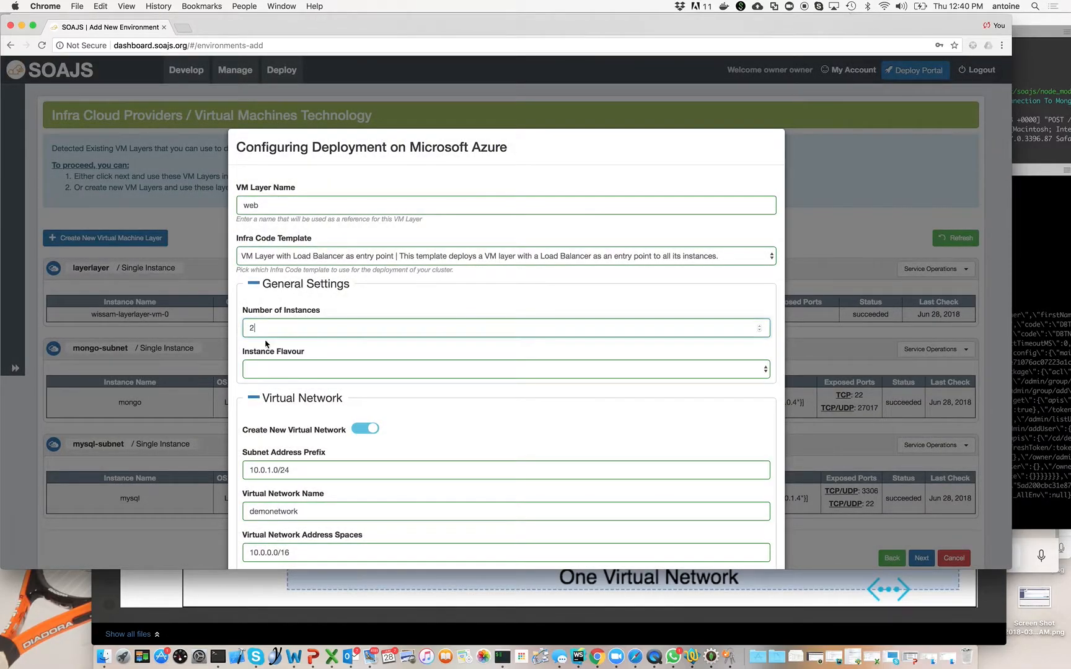
click(295, 375)
click(297, 378)
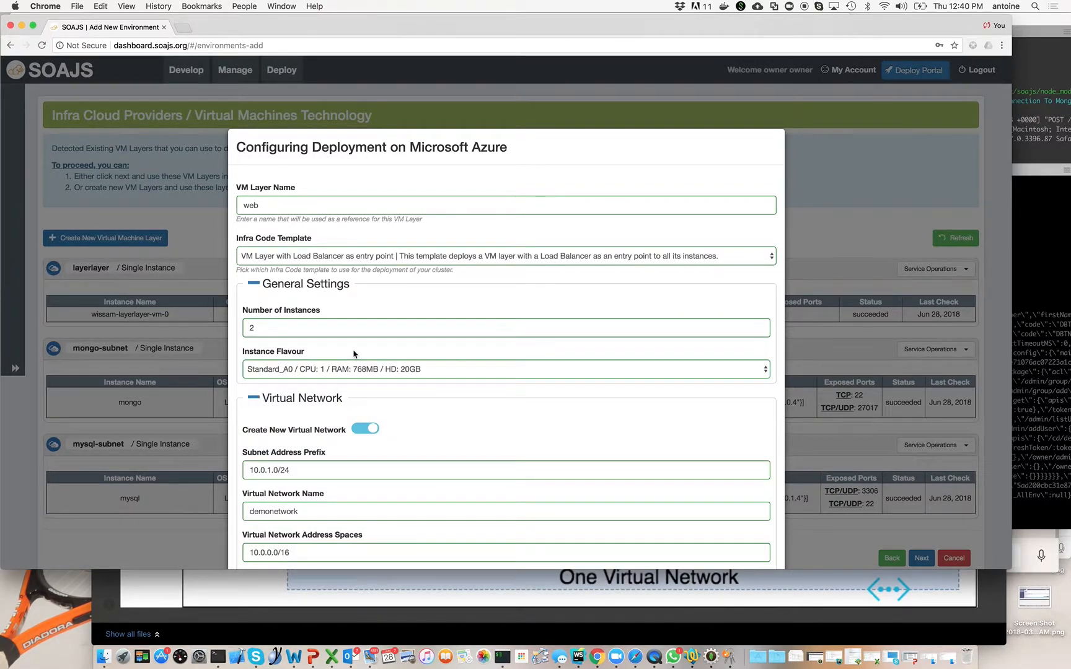
Save the web layer, keeping the prefilled demonetwork virtual network, security group and IP address settings.
scroll(353, 354, down, 5)
scroll(354, 354, down, 2)
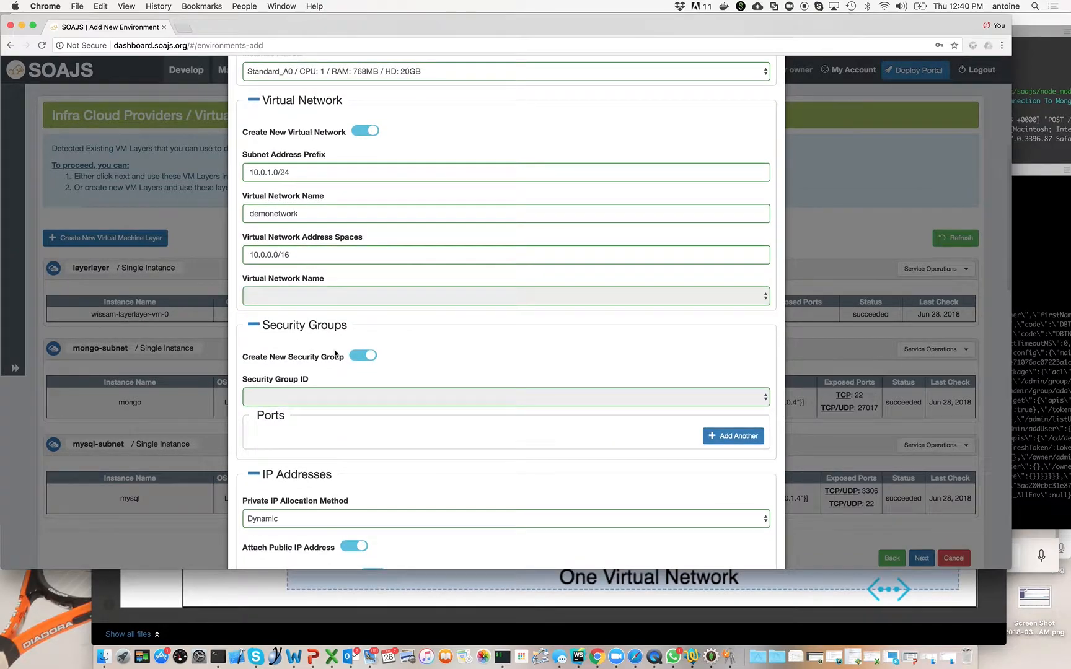
scroll(335, 354, down, 20)
click(716, 536)
scroll(335, 307, down, 5)
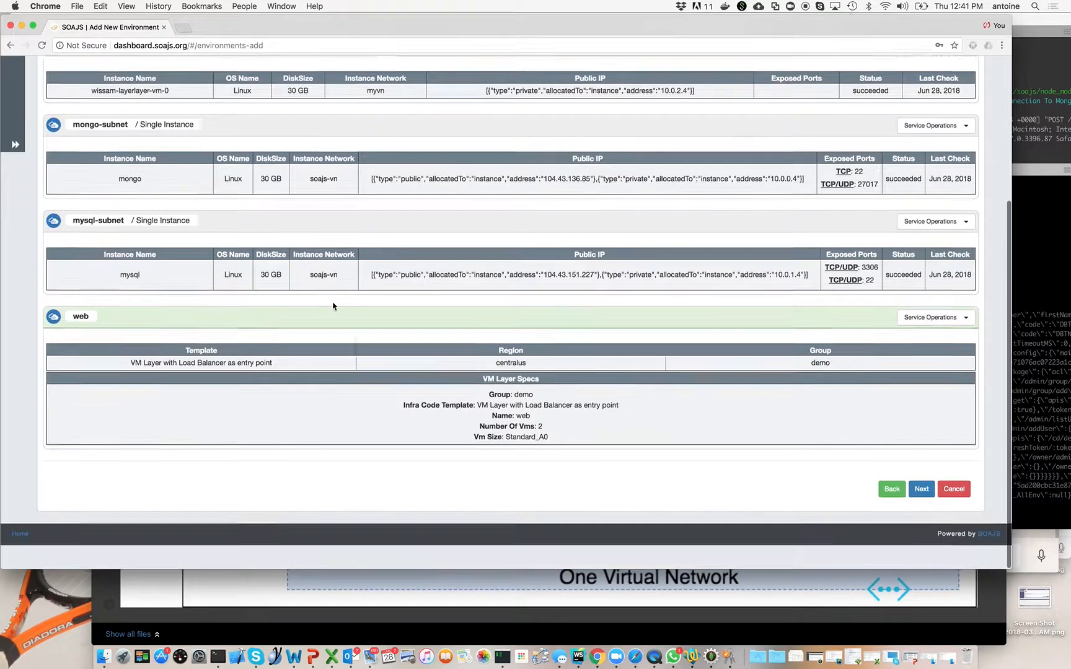
Start a second virtual machine layer on Microsoft Azure, again in Central US with the demo group.
scroll(183, 421, up, 5)
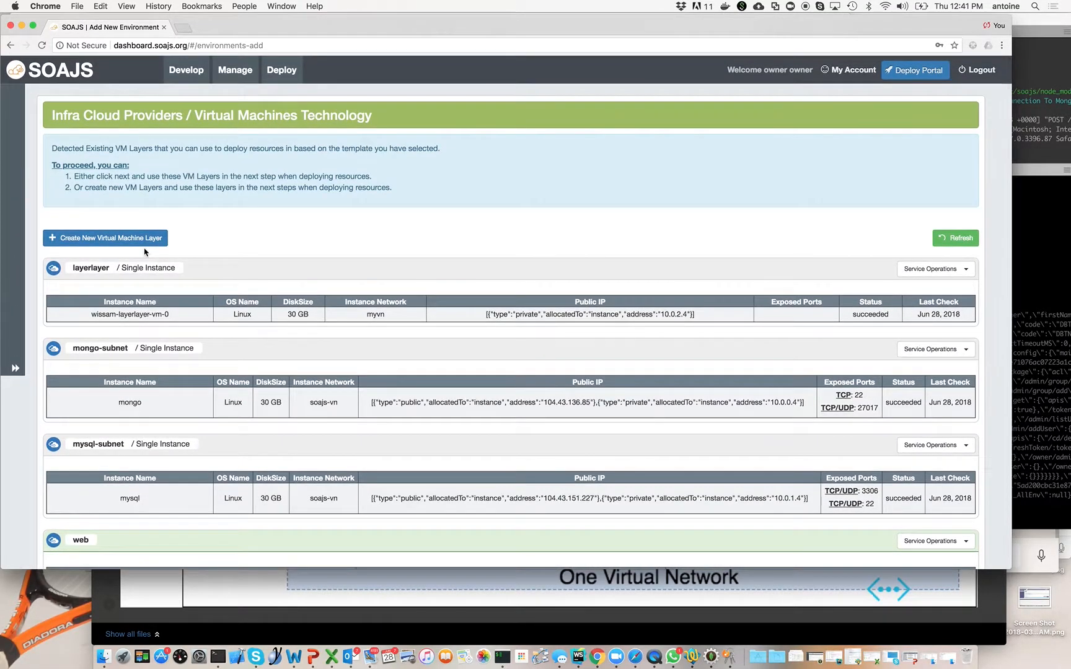
click(143, 240)
click(339, 196)
click(334, 211)
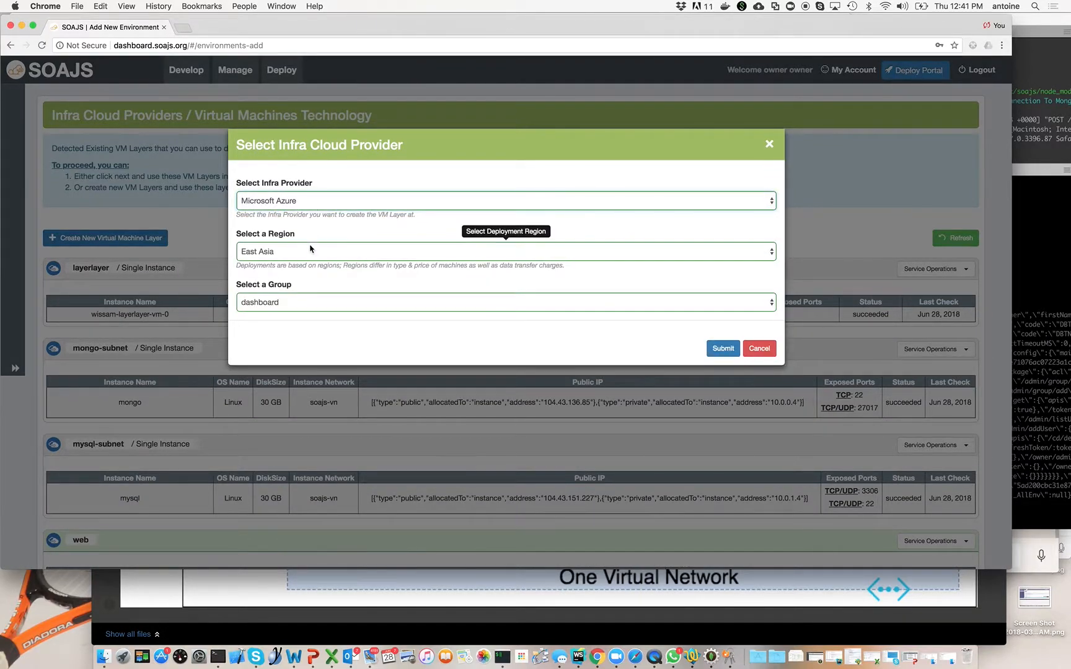
click(312, 250)
click(303, 273)
click(300, 303)
click(299, 313)
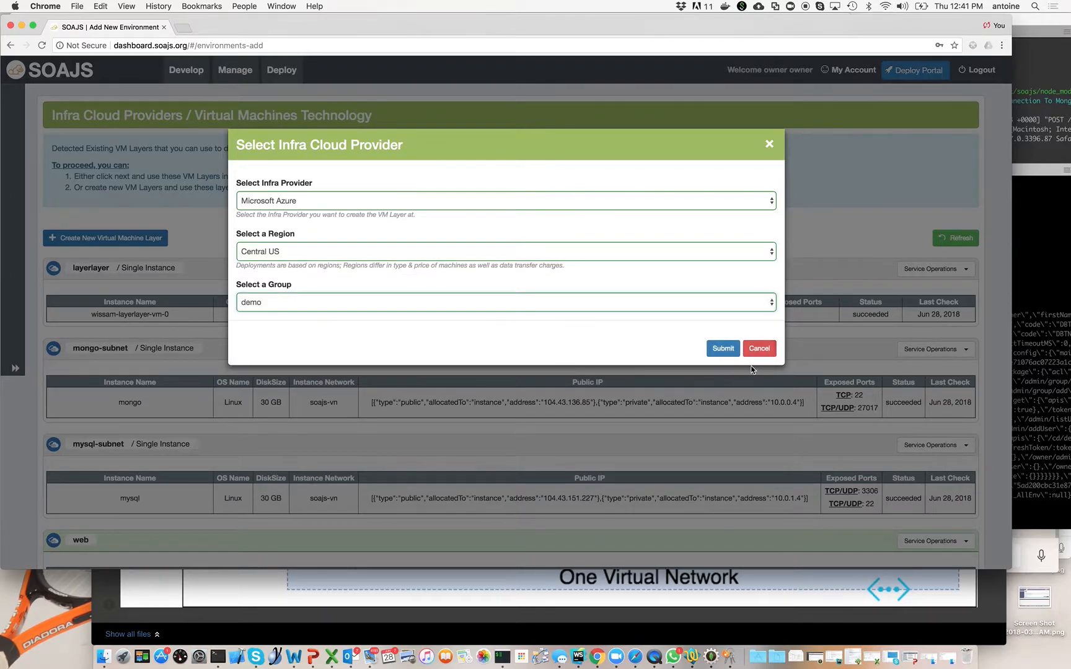
click(720, 348)
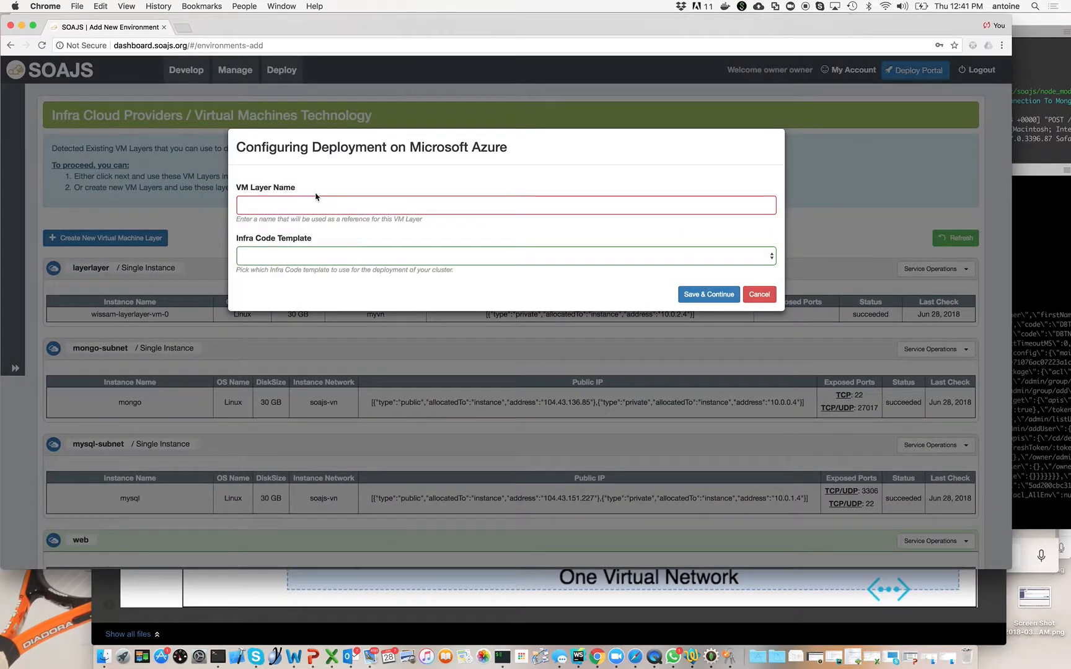
Name the VM layer app, with the template "VM Layer with Load Balancer as entry point" and the Standard_A0 flavour (1 CPU, 768MB RAM, 20GB HD).
click(315, 200)
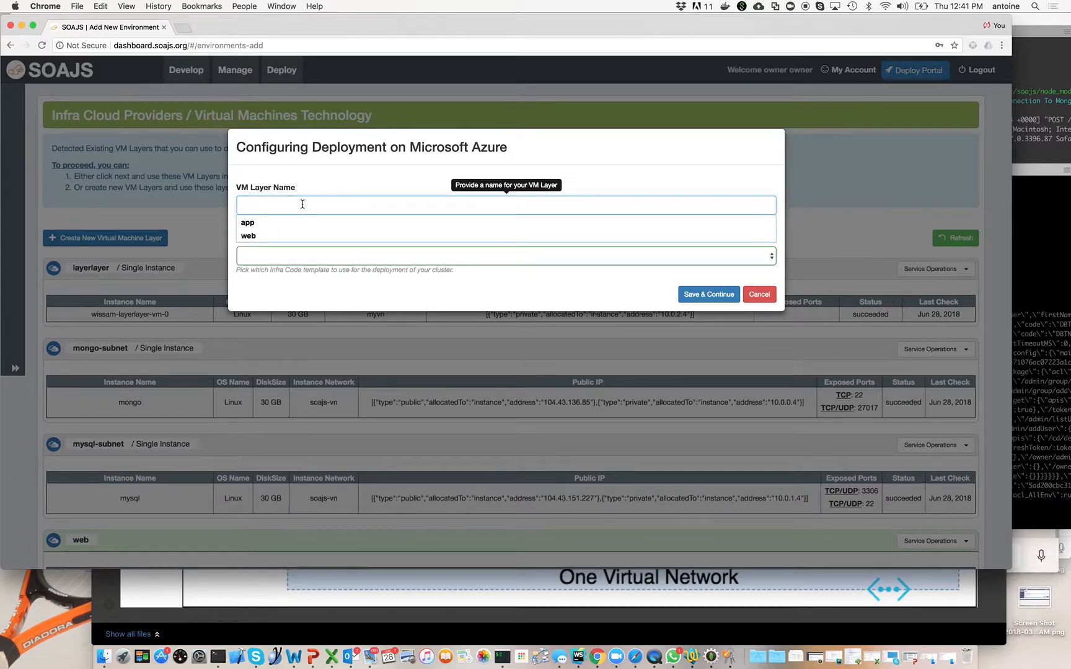
text(app)
click(318, 259)
click(319, 265)
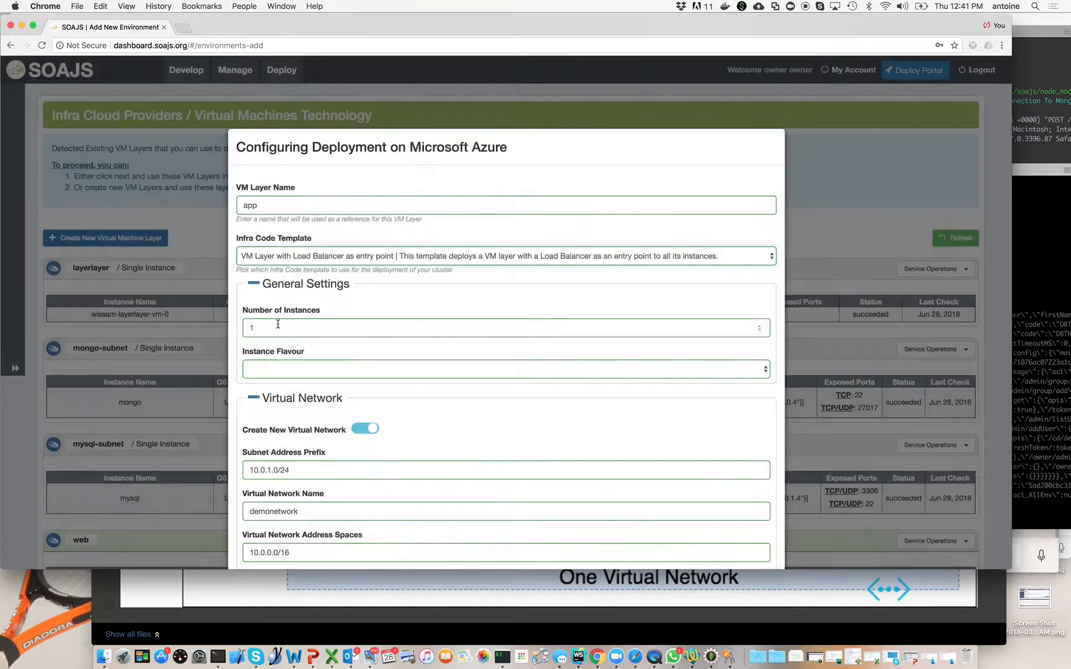
click(285, 369)
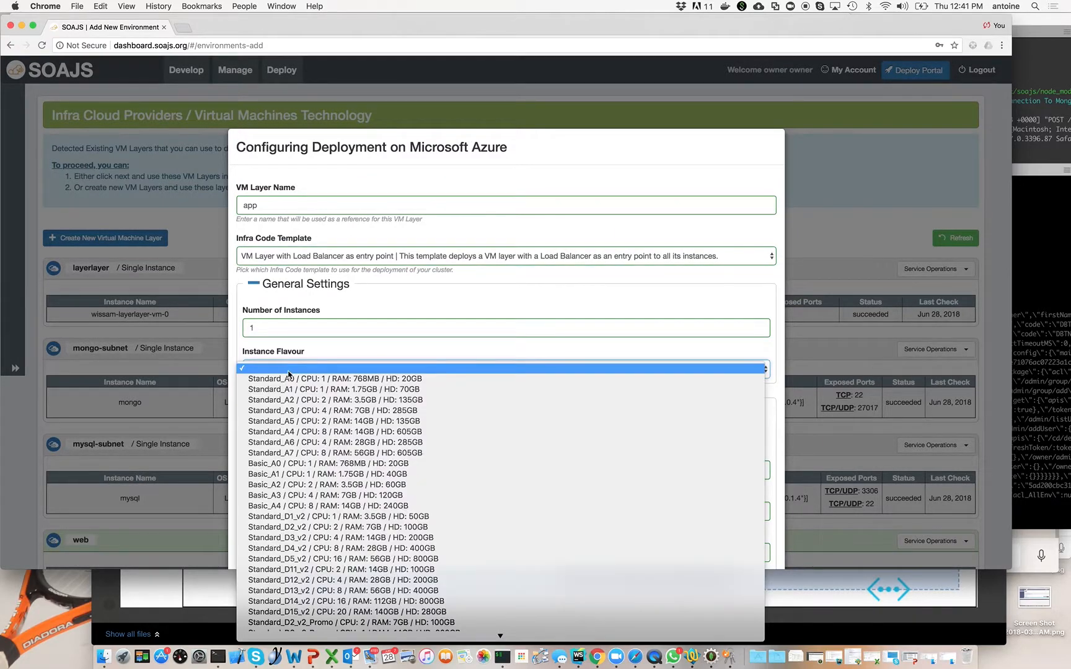
click(296, 383)
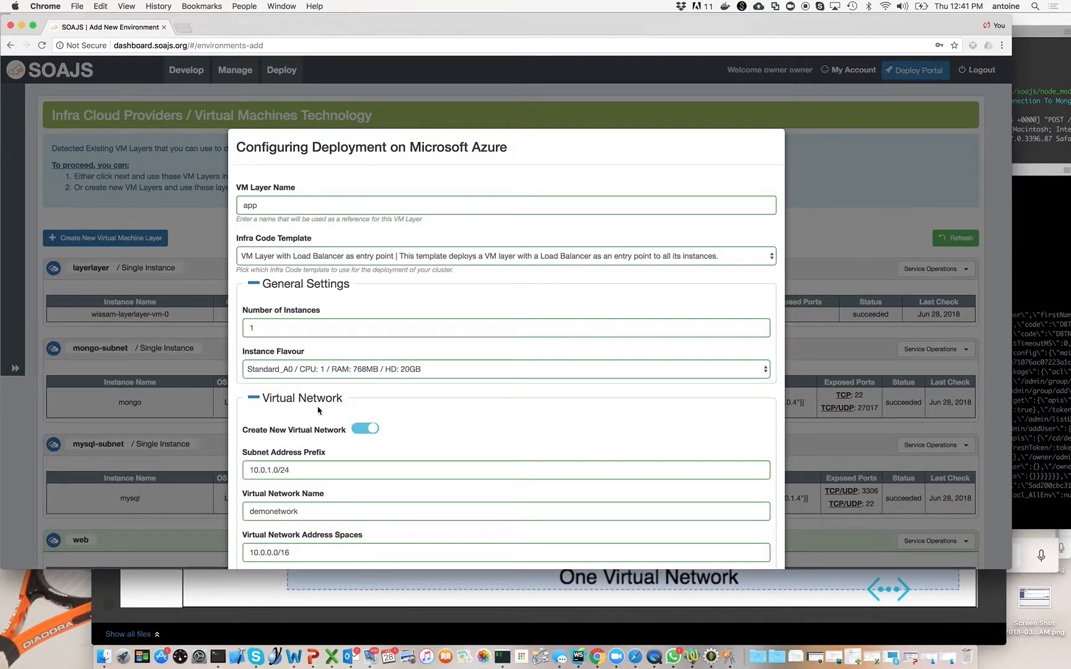
Attach the app layer to the existing demonetwork virtual network instead of a new one, with subnet address prefix 10.0.2.0/24.
scroll(318, 409, down, 5)
click(363, 239)
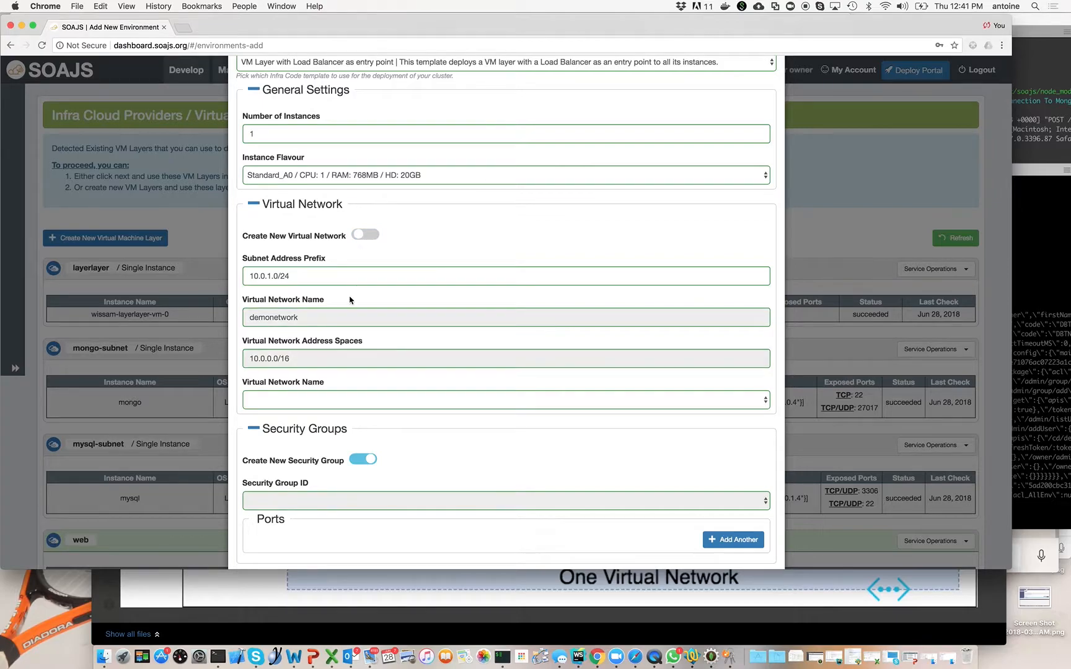
click(303, 403)
click(299, 410)
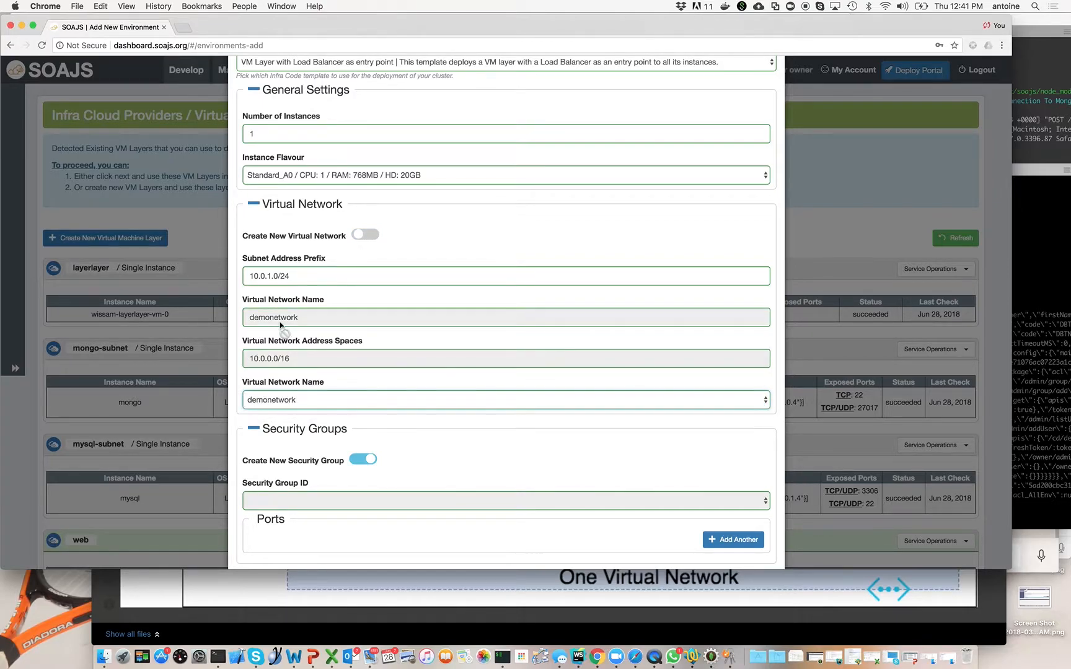
click(270, 276)
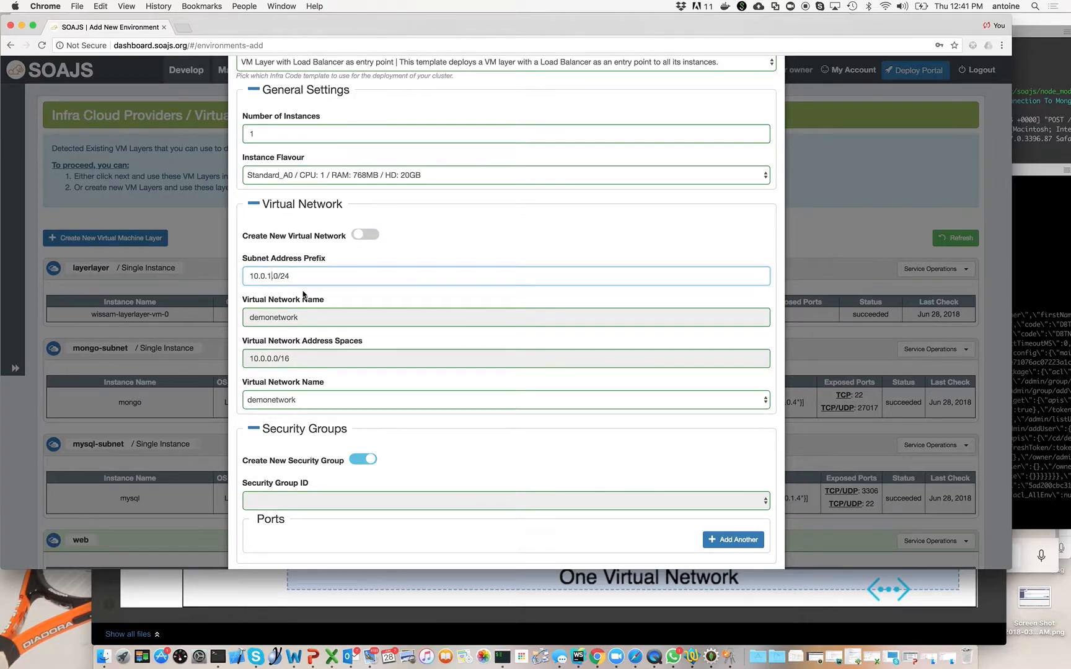
key(BackSpace)
text(2)
Save the app layer, keeping the prefilled security group, IP address, disk, admin access and image settings.
scroll(368, 275, down, 5)
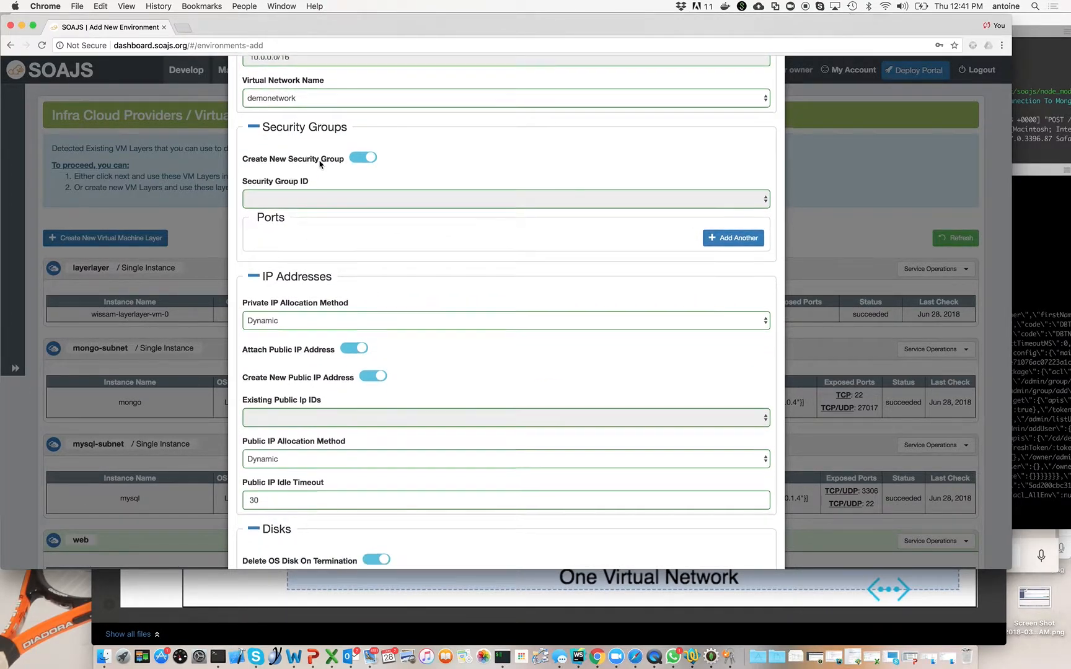
scroll(319, 162, down, 3)
scroll(334, 222, down, 2)
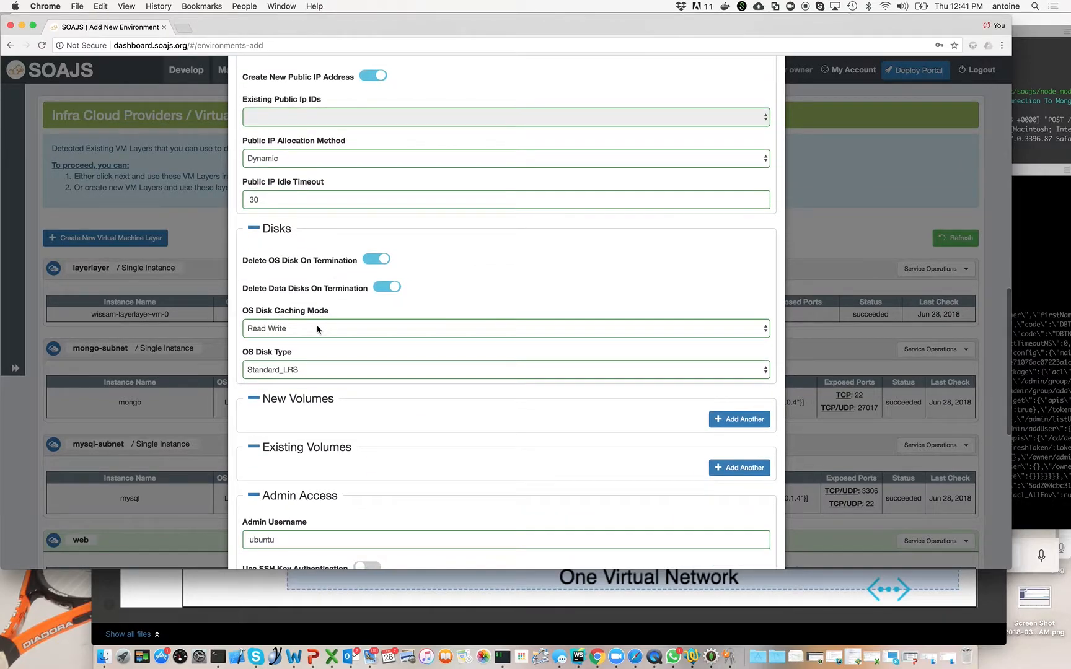
scroll(317, 329, down, 4)
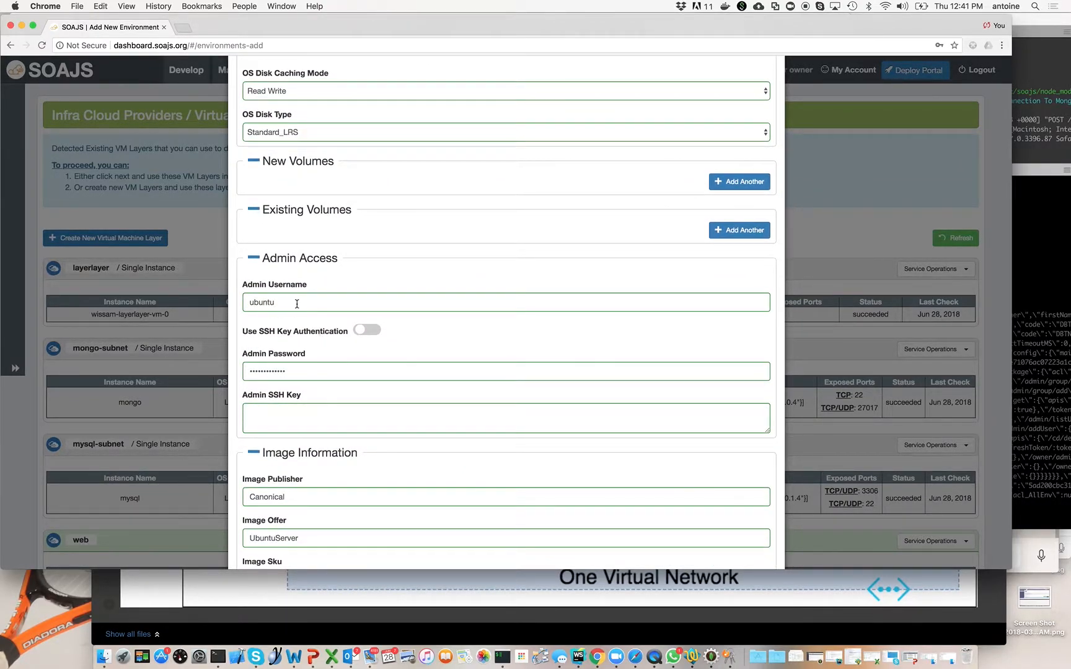
scroll(301, 424, down, 1)
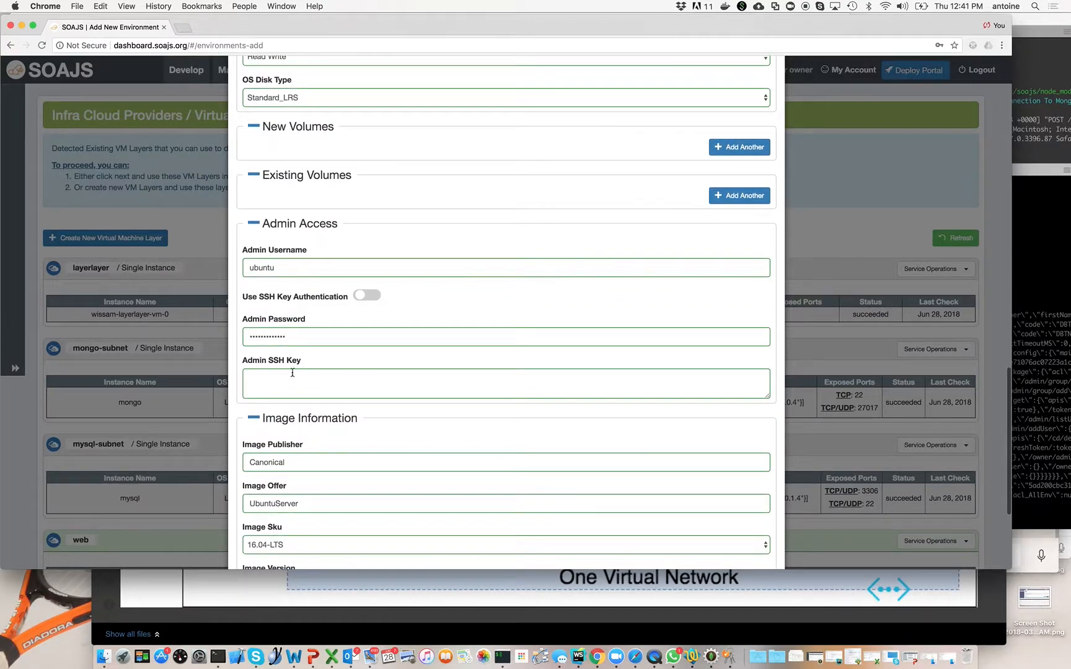
scroll(289, 321, down, 3)
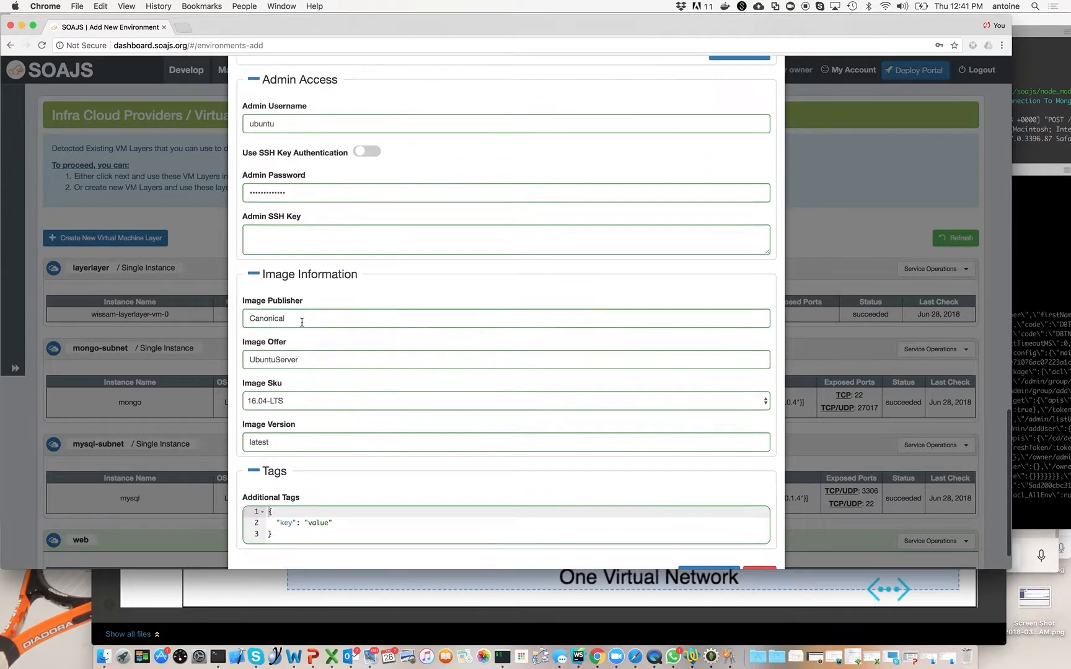
scroll(624, 439, down, 1)
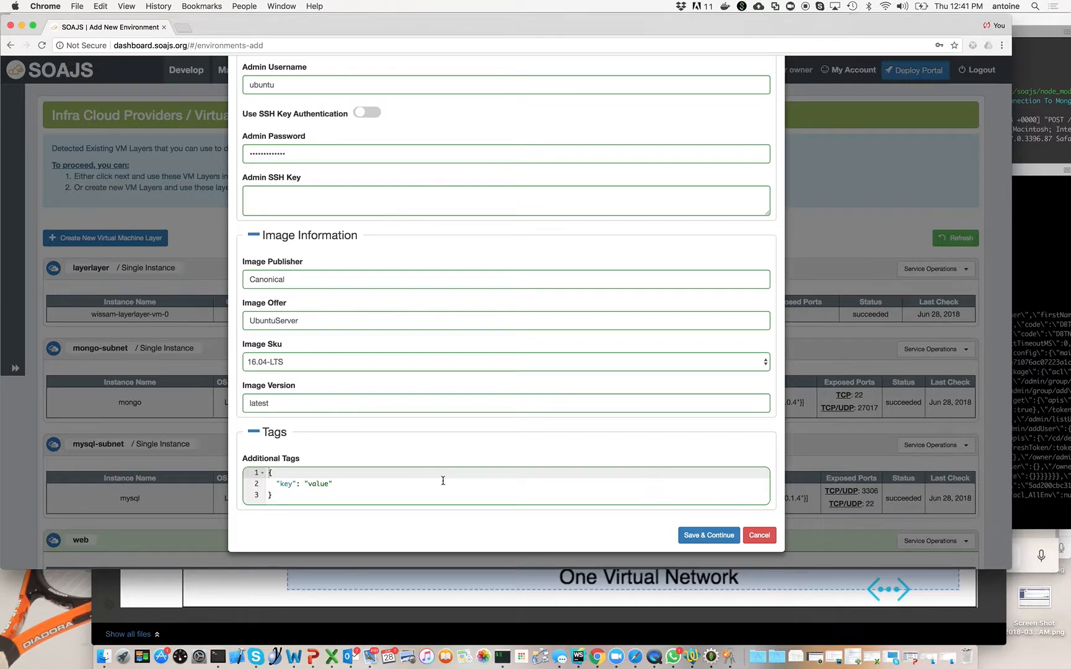
click(706, 536)
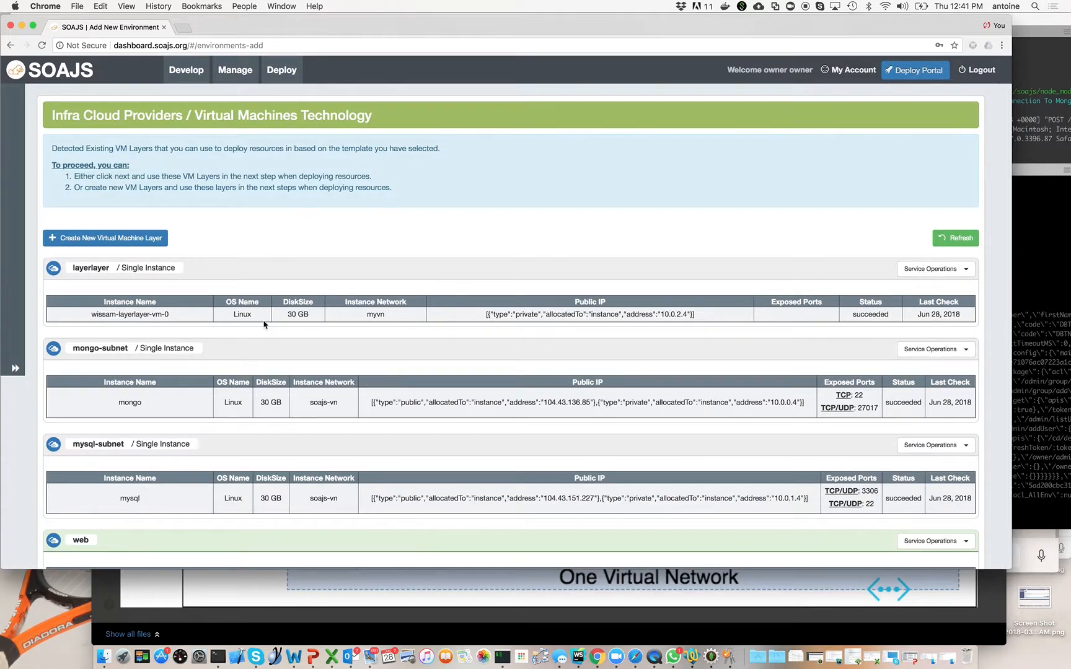
Start a third virtual machine layer on Microsoft Azure in the Central US region with the demo group.
scroll(227, 306, down, 5)
scroll(149, 437, up, 5)
scroll(149, 437, down, 1)
click(140, 239)
click(285, 201)
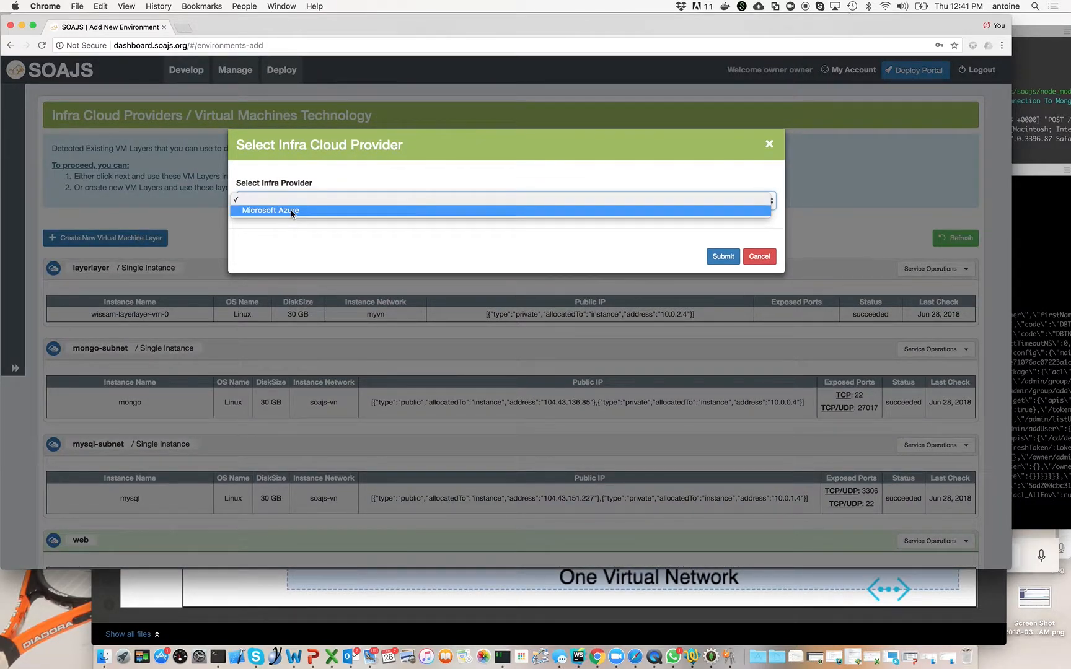
click(291, 211)
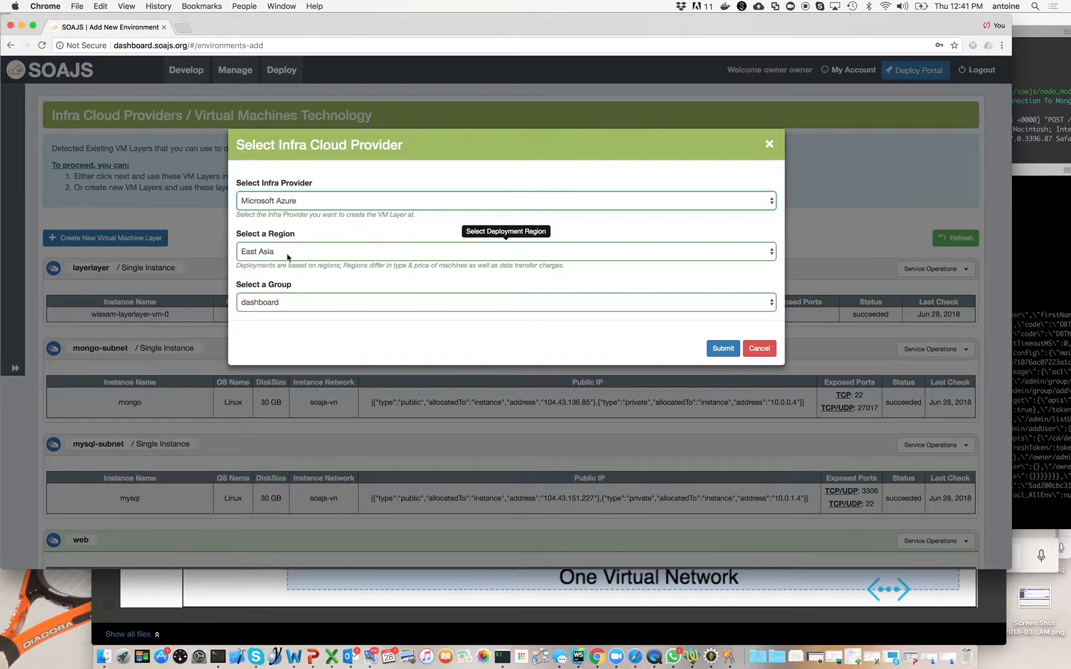
click(287, 254)
click(284, 276)
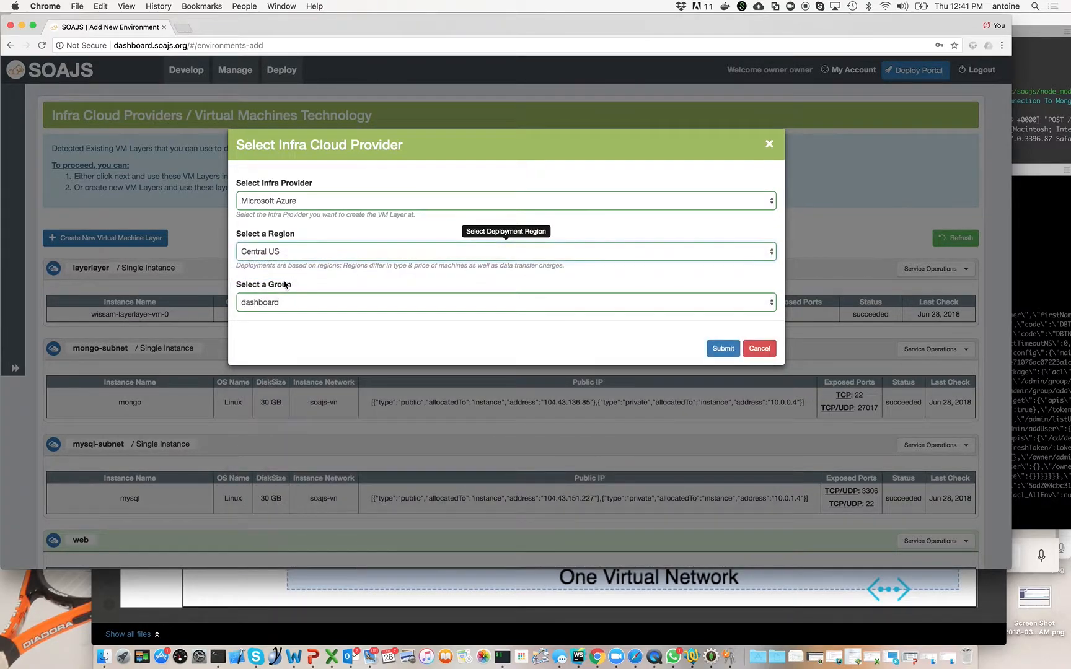
click(282, 303)
click(282, 314)
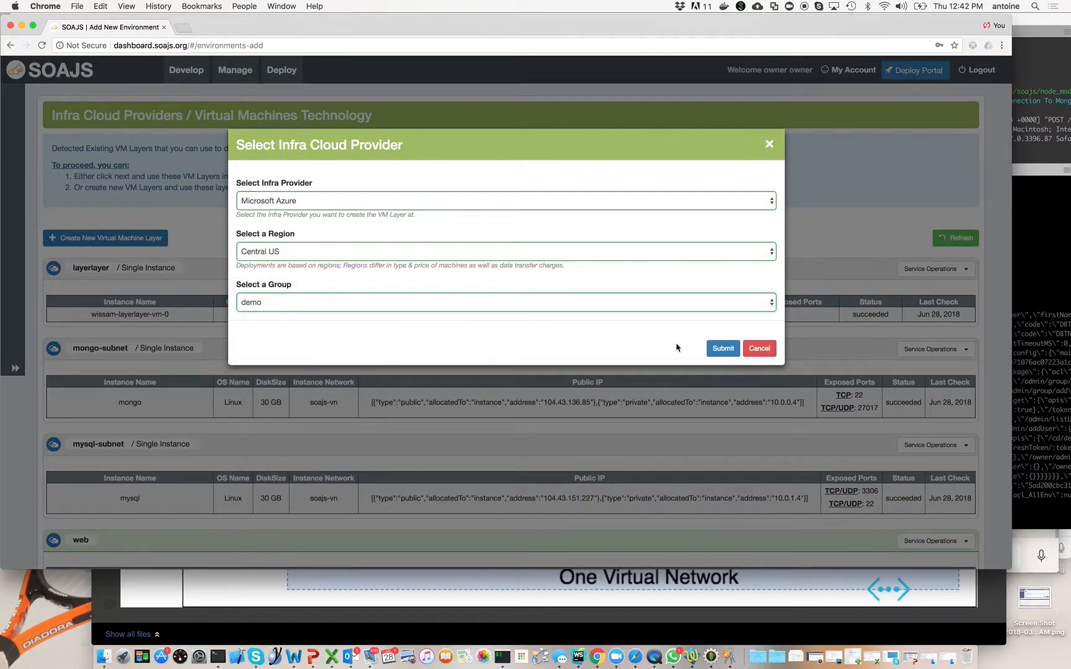
click(722, 348)
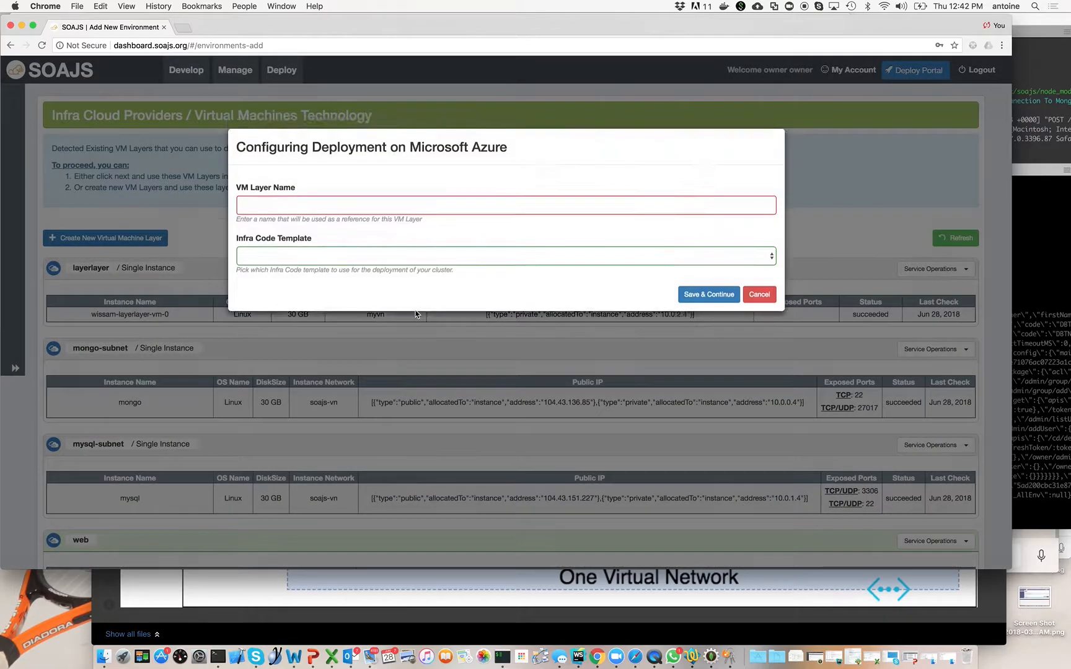
Name the VM layer data, with the template "VM Layer without Load Balancer as entry point" and the Standard_A0 flavour.
click(323, 210)
text(data)
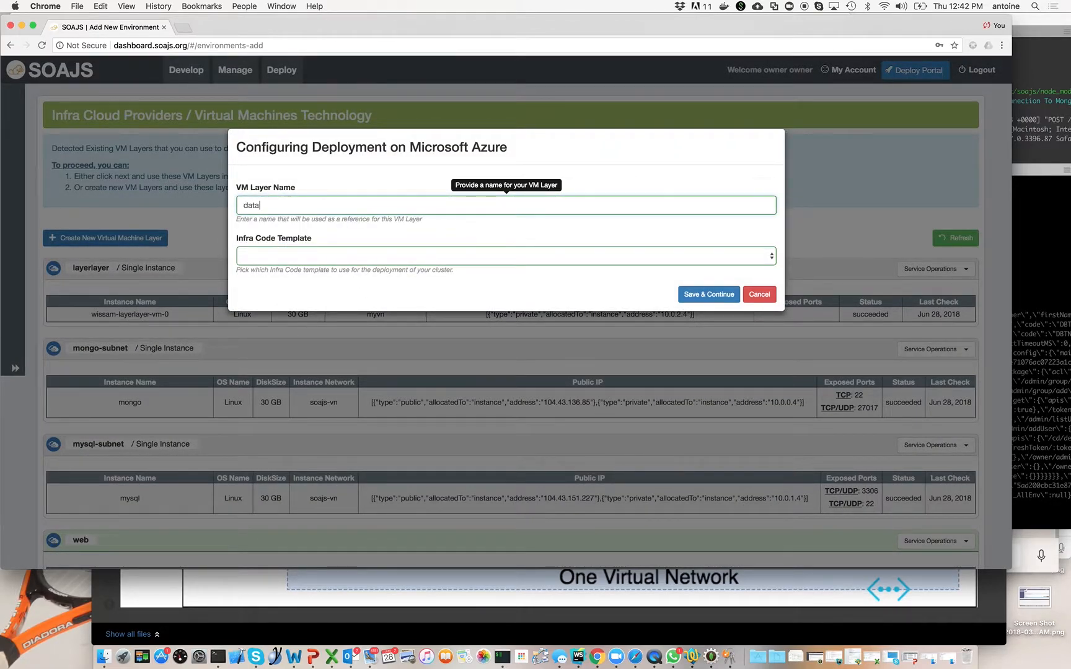
click(346, 256)
click(342, 275)
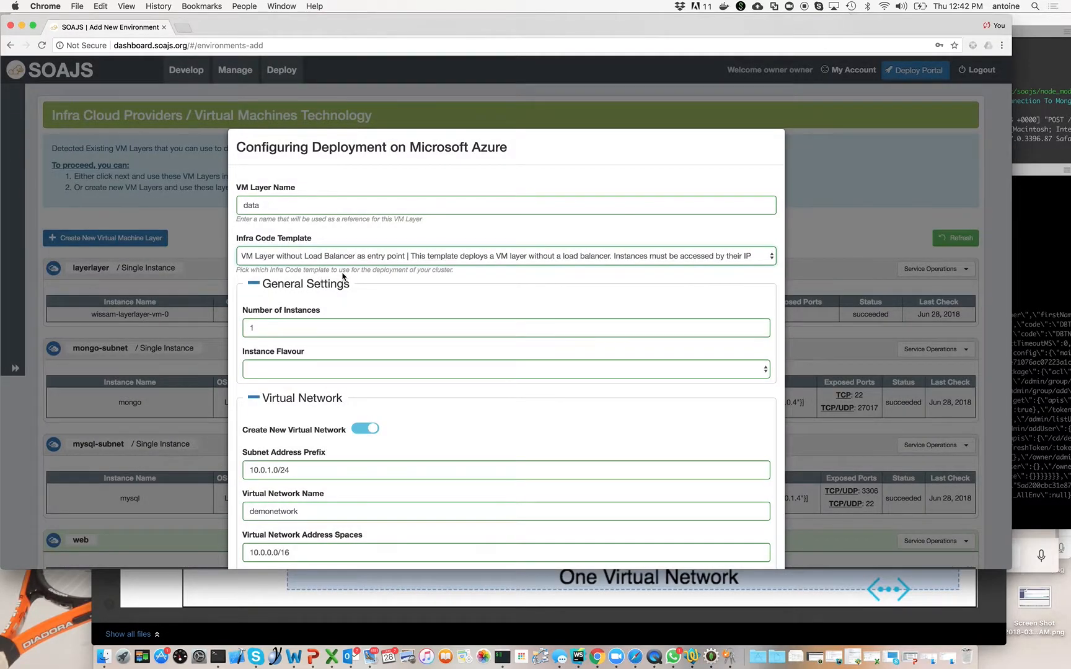
scroll(343, 277, down, 3)
click(320, 272)
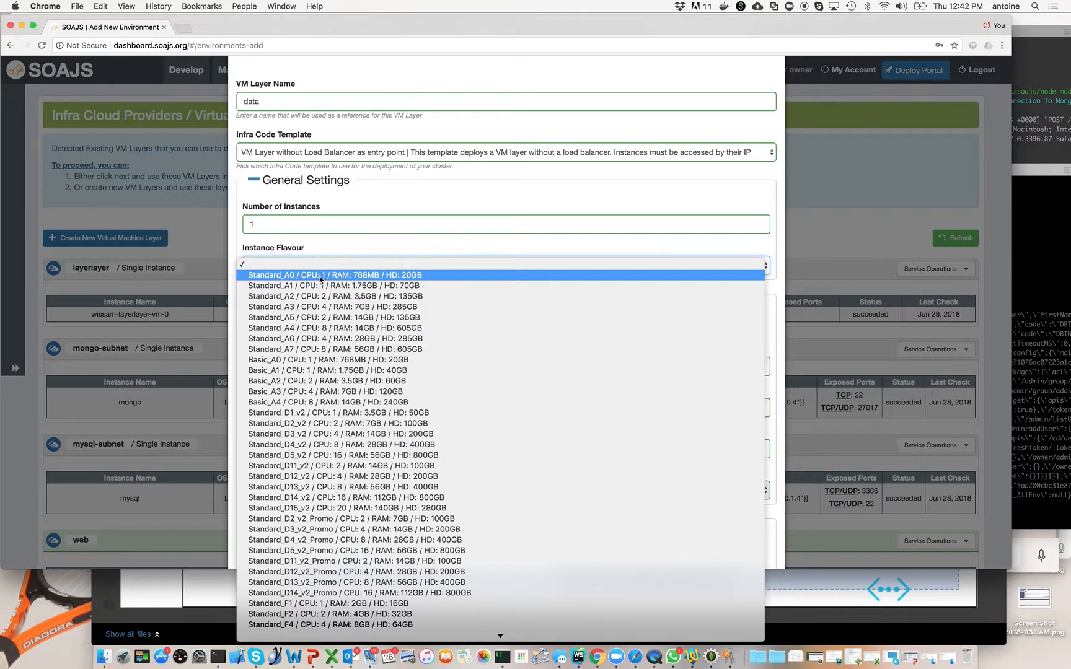
click(320, 279)
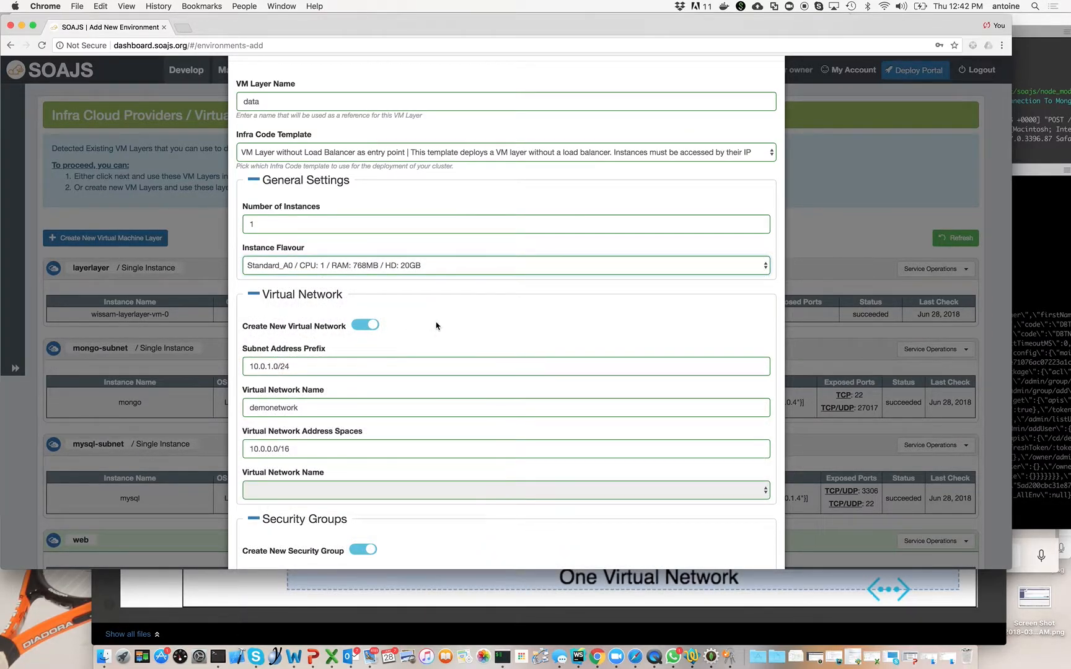
Attach the data layer to the existing demonetwork virtual network with subnet address prefix 10.0.3.0/24, and save the layer.
click(372, 326)
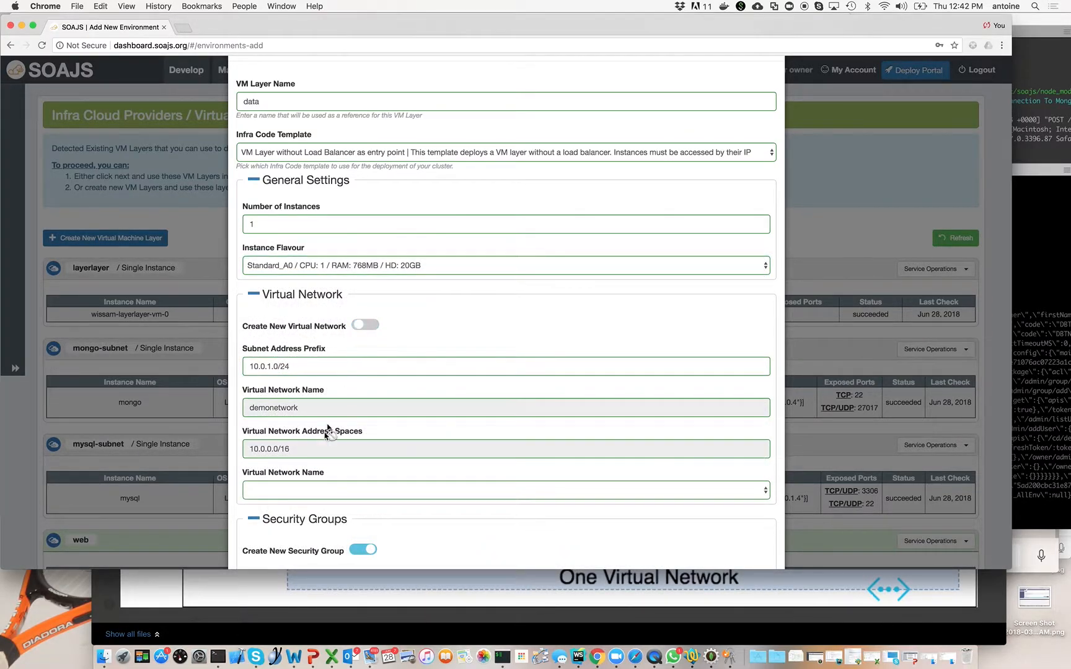
click(272, 365)
key(BackSpace)
text(3)
click(298, 490)
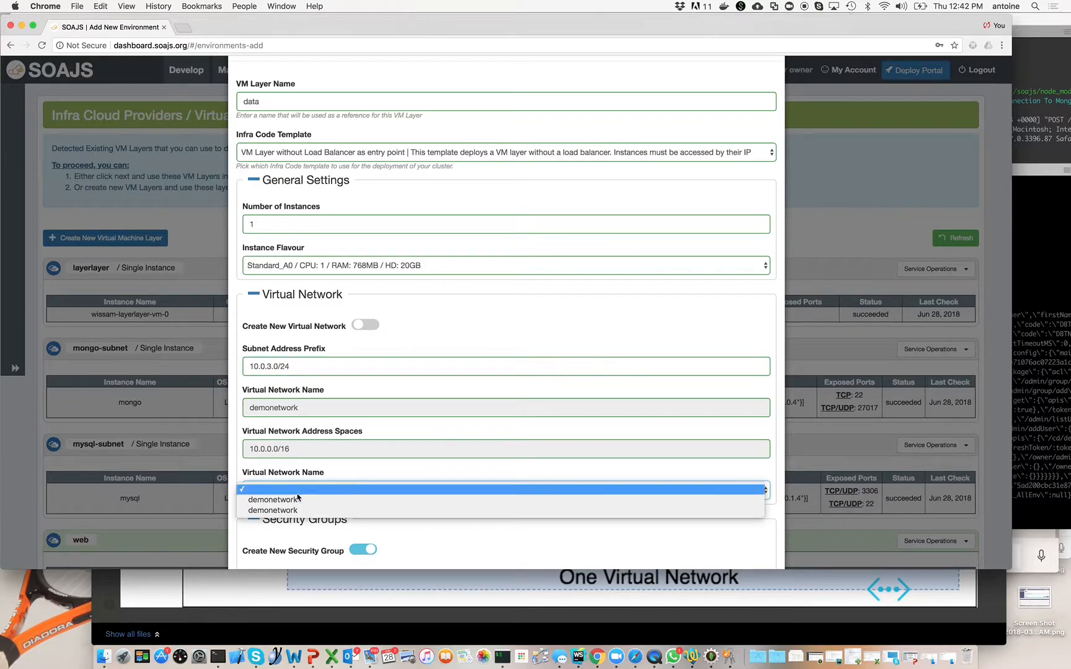
click(372, 499)
scroll(428, 441, down, 15)
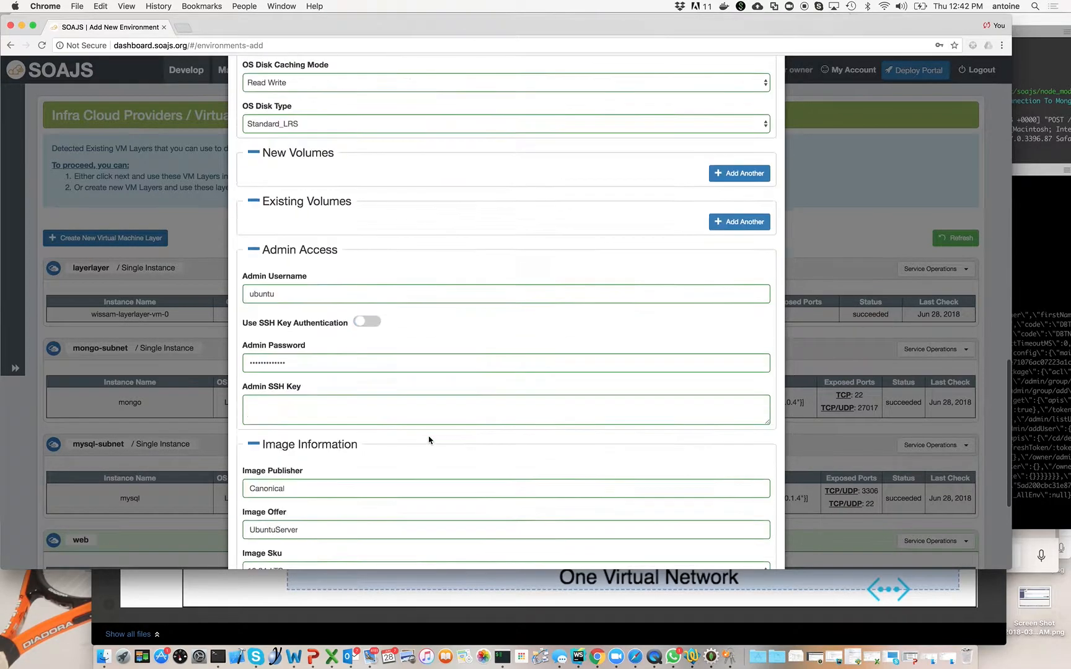
click(706, 537)
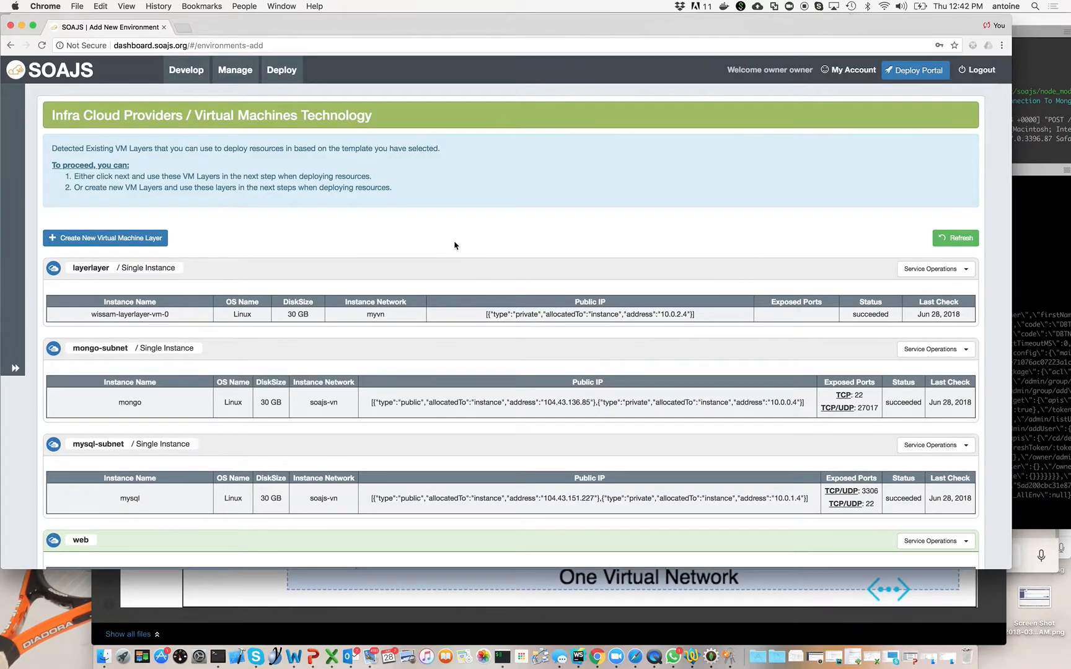
Continue with the web, app and data layers to the environment overview, review it and proceed with creating the TEST environment.
scroll(454, 245, down, 15)
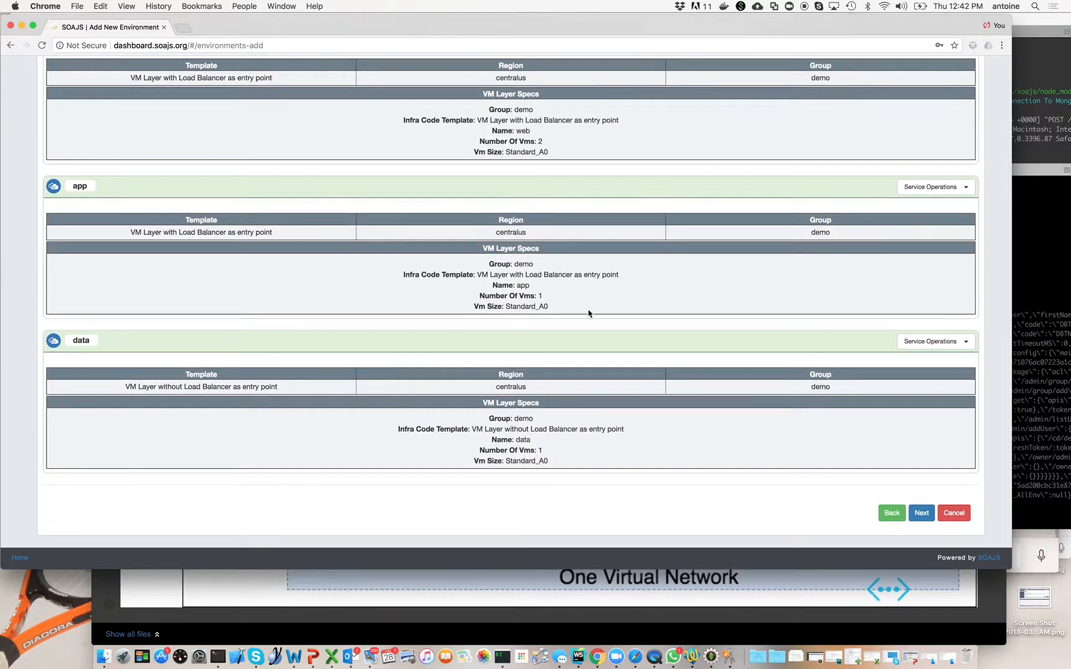
click(922, 513)
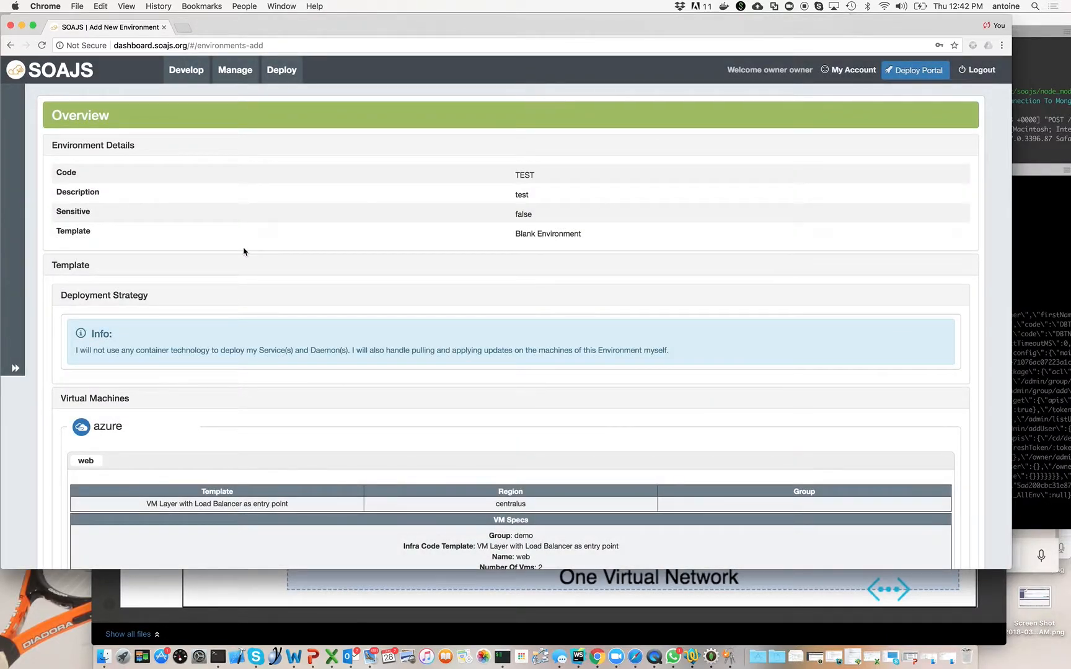
scroll(244, 252, down, 10)
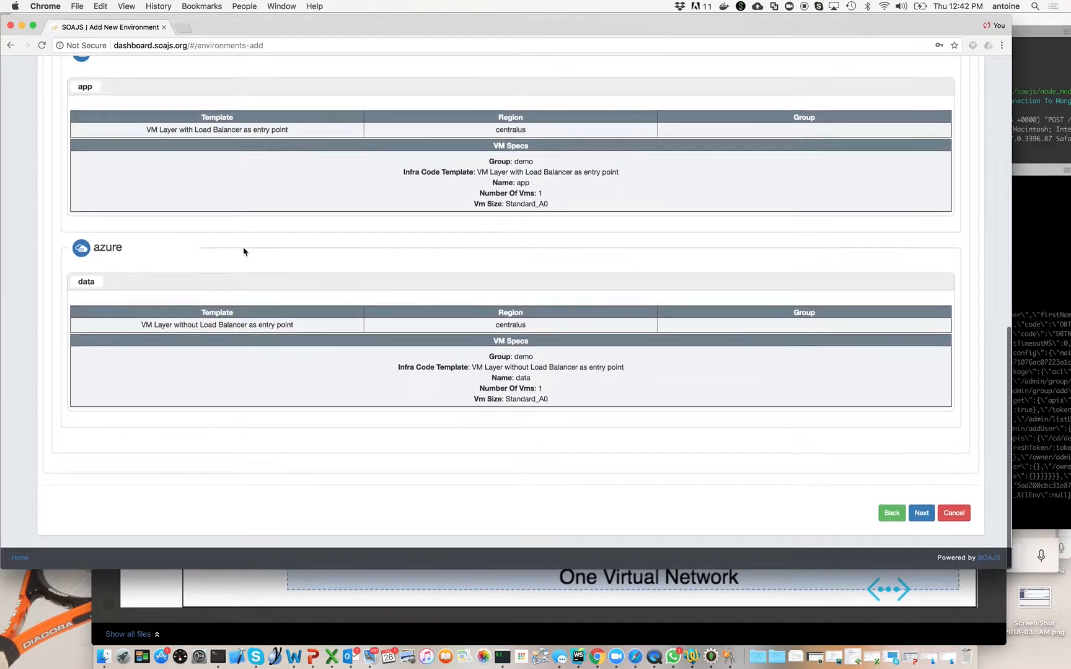
click(920, 514)
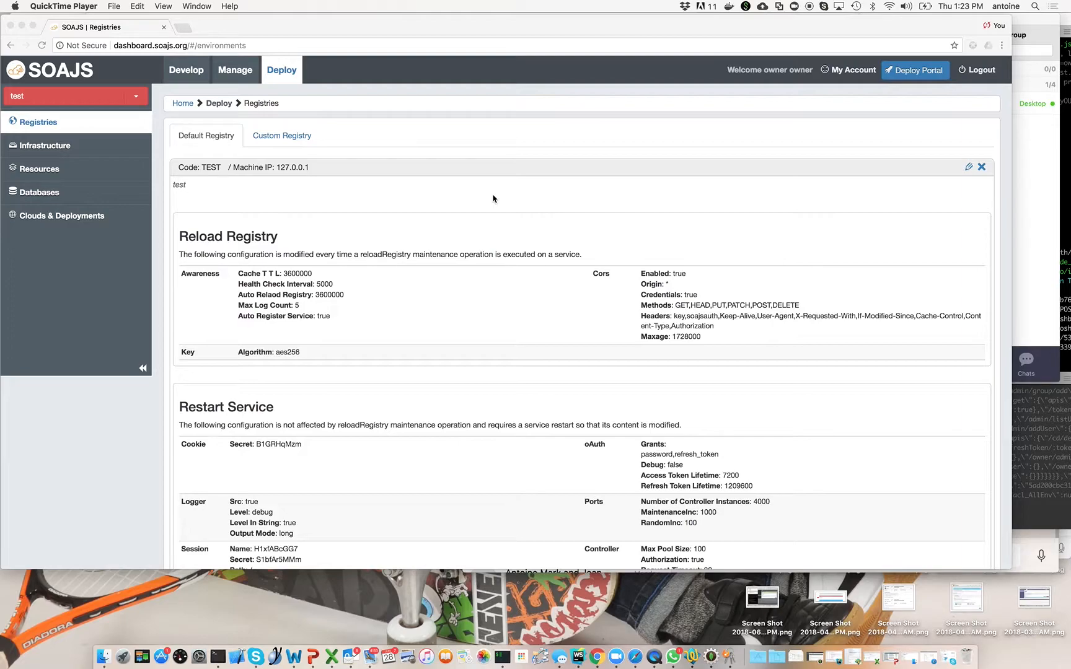
View the virtual machine layers in the test environment's infrastructure, and open the environment's resources.
click(52, 147)
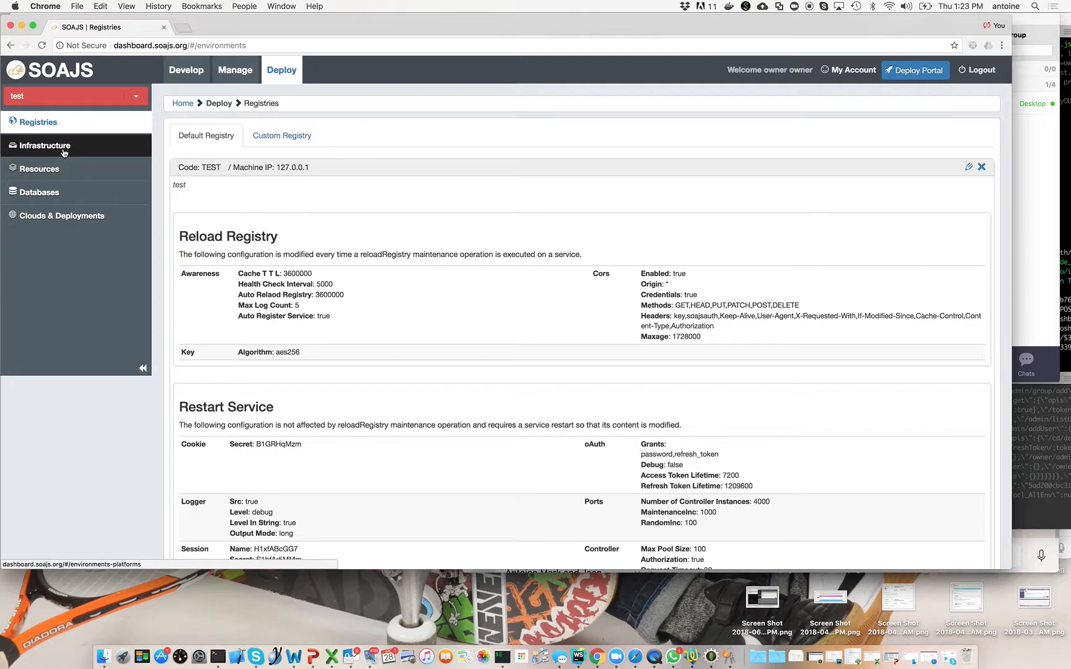
click(63, 150)
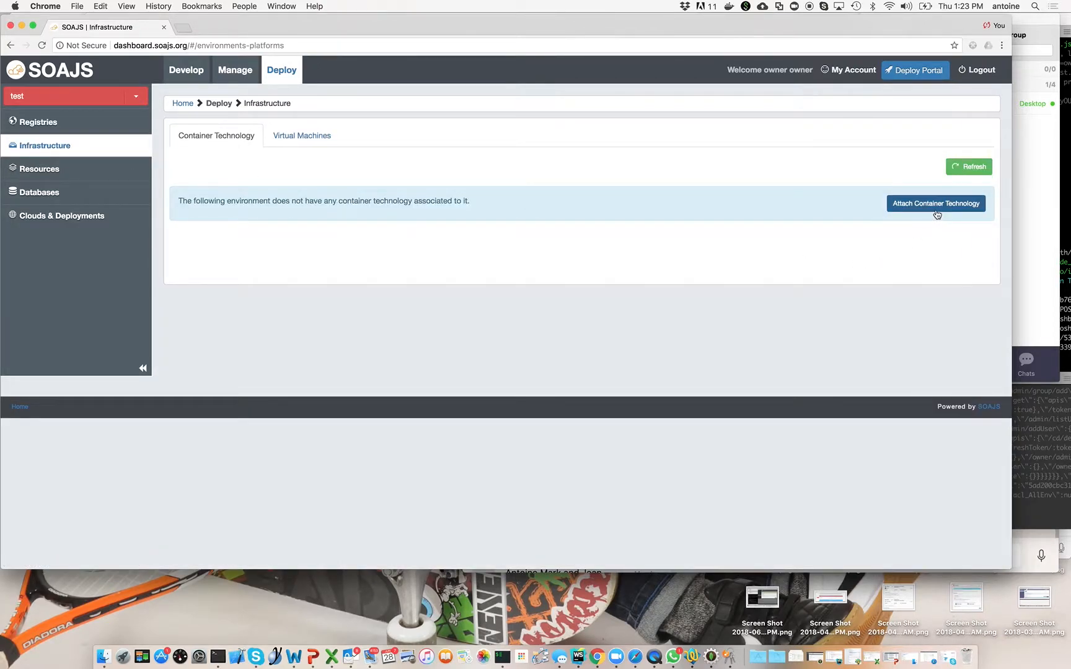
click(301, 135)
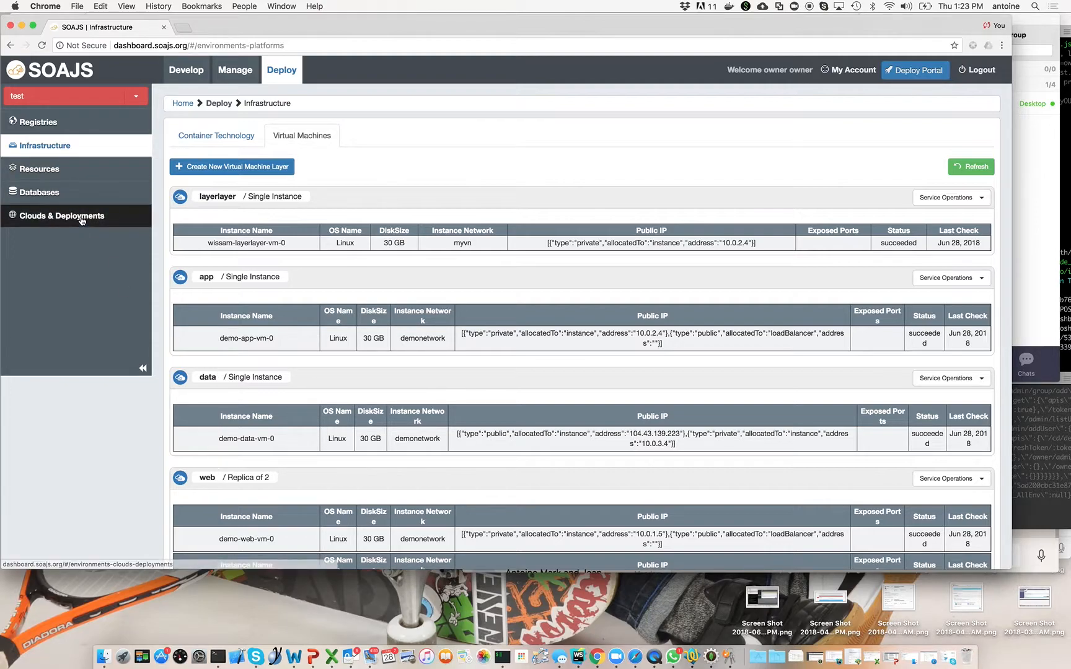
click(57, 177)
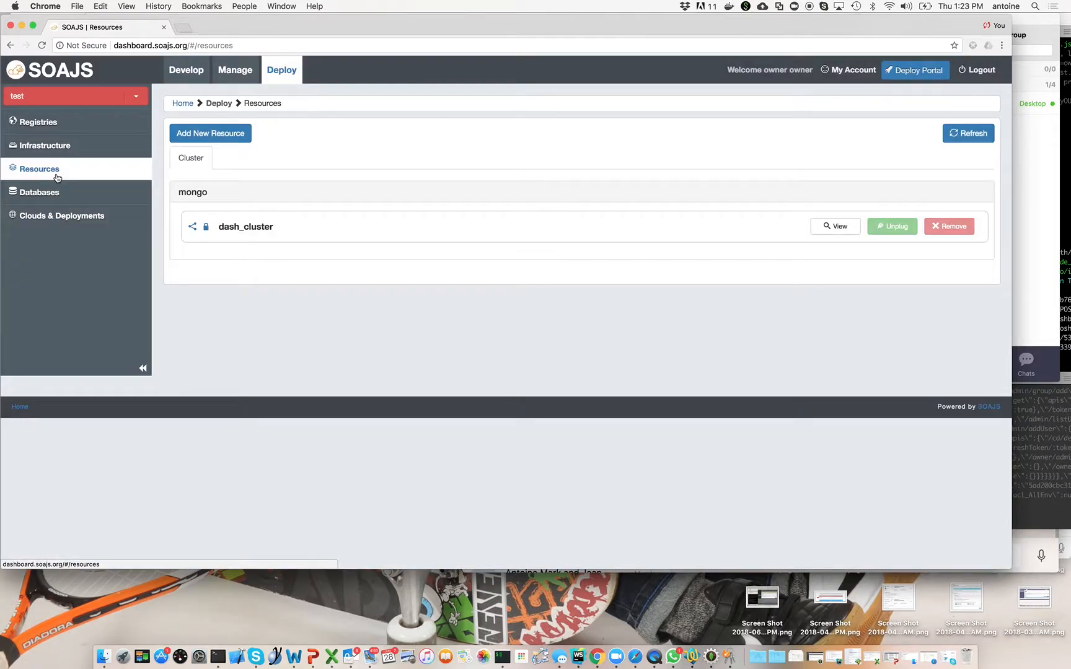
Add a new Cluster resource in the Local/External Mongo category and name it mymongo.
click(213, 136)
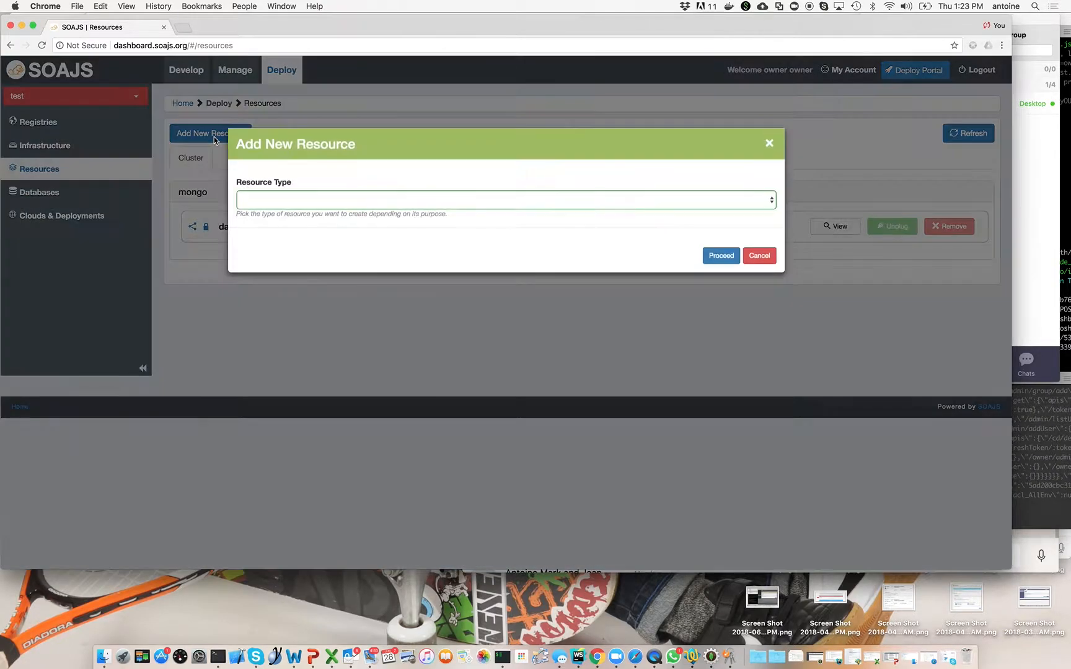
click(291, 203)
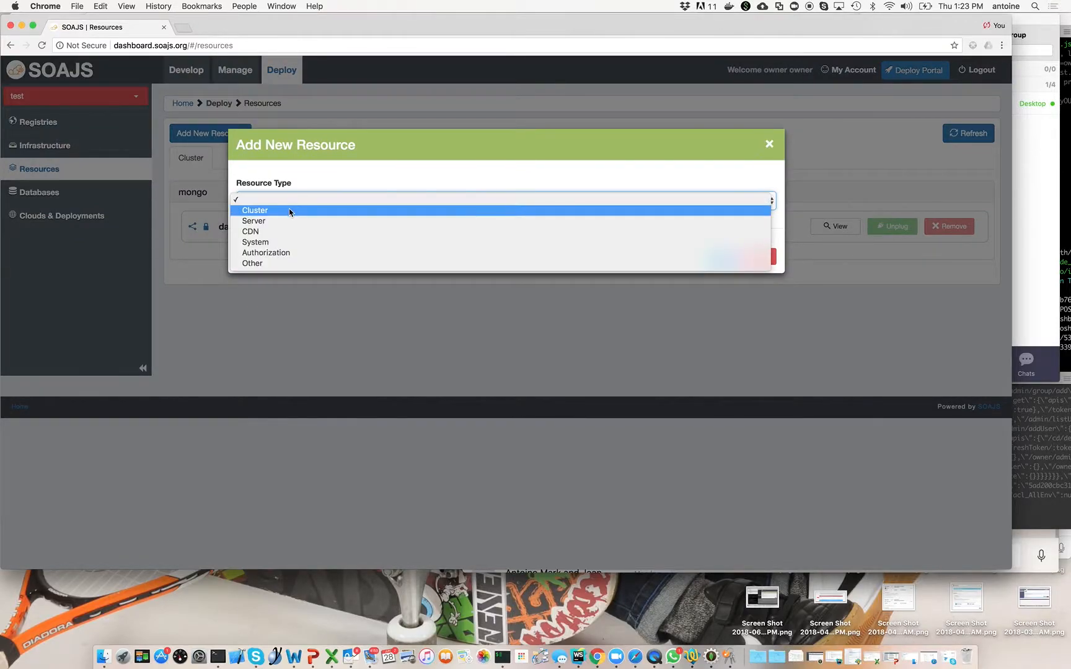
click(290, 210)
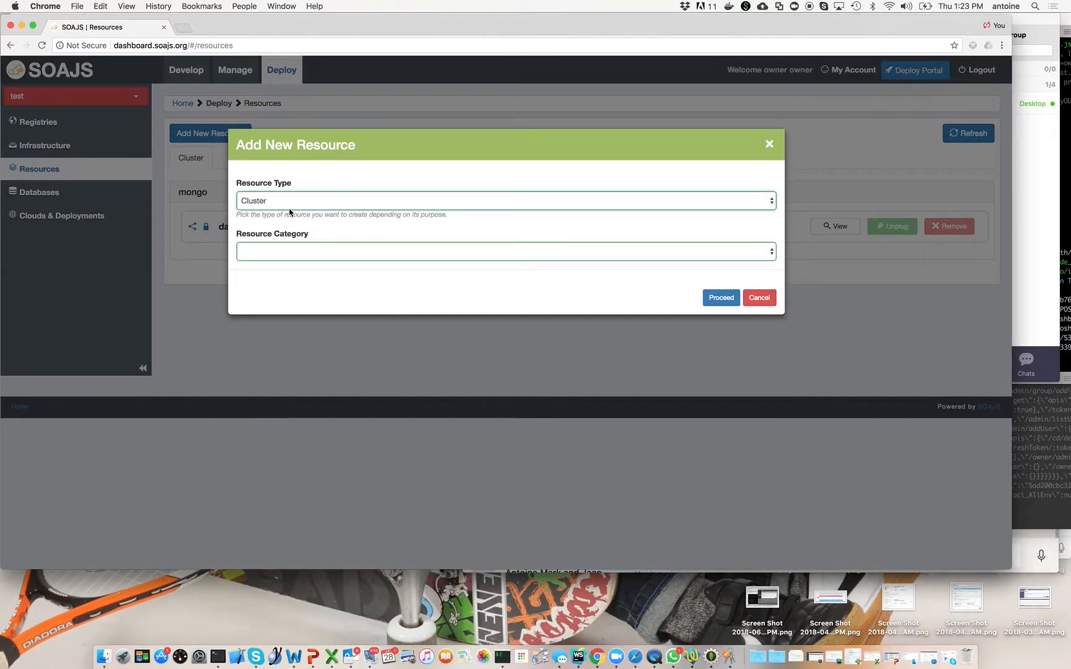
click(322, 257)
click(324, 271)
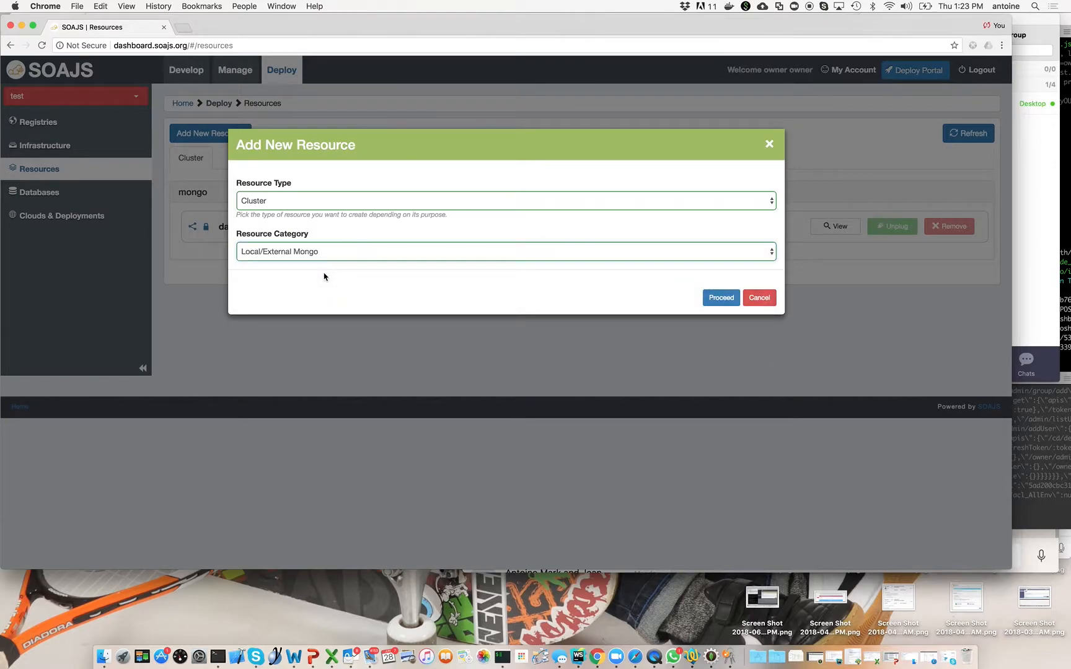
click(712, 300)
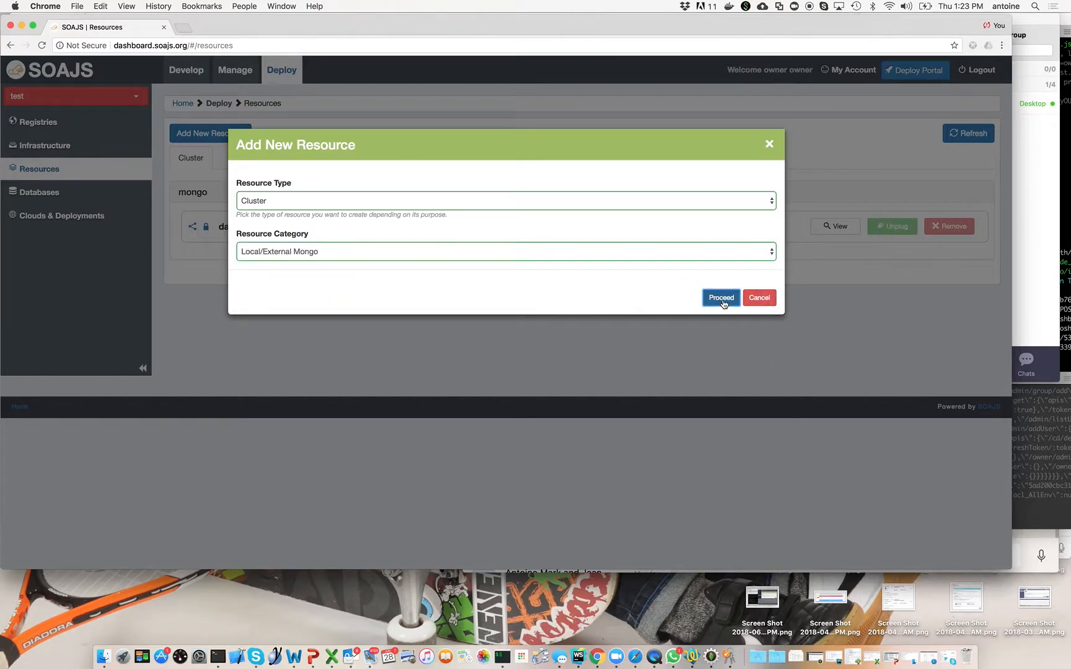
click(394, 232)
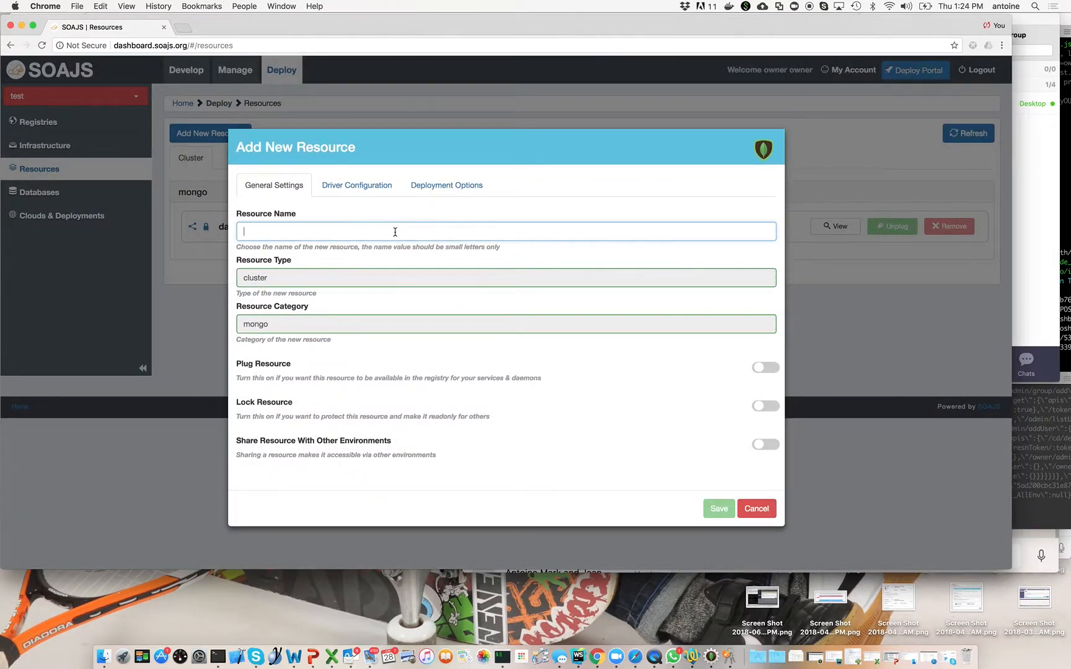
text(mymongo)
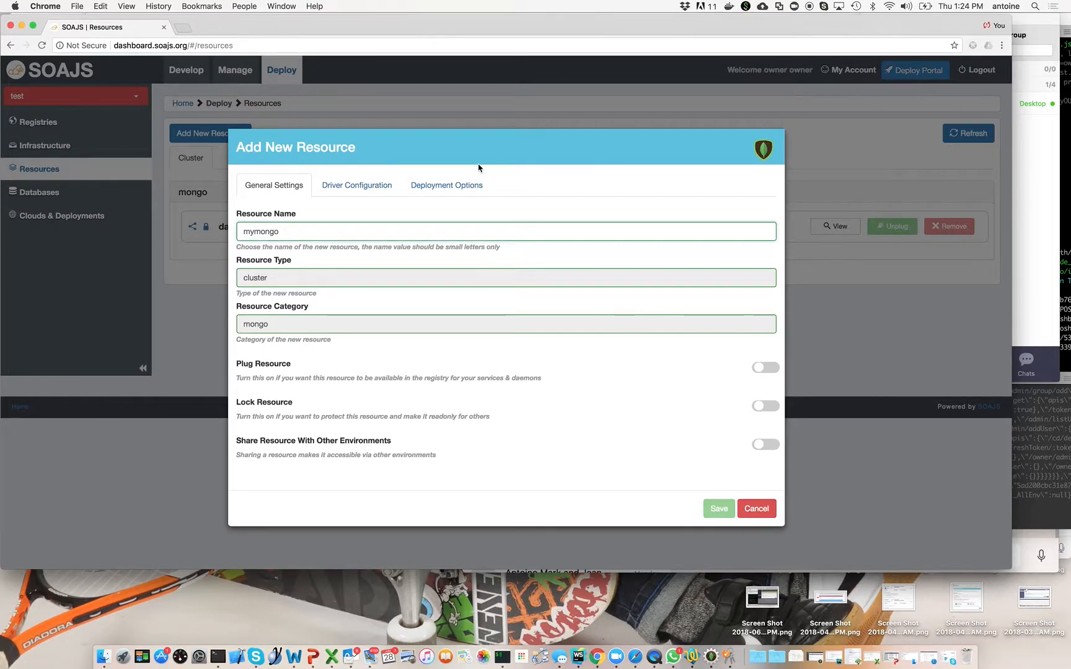
Enable deploying the mymongo resource as part of this cloud, using the Mongo Recipe VM catalog recipe.
click(448, 184)
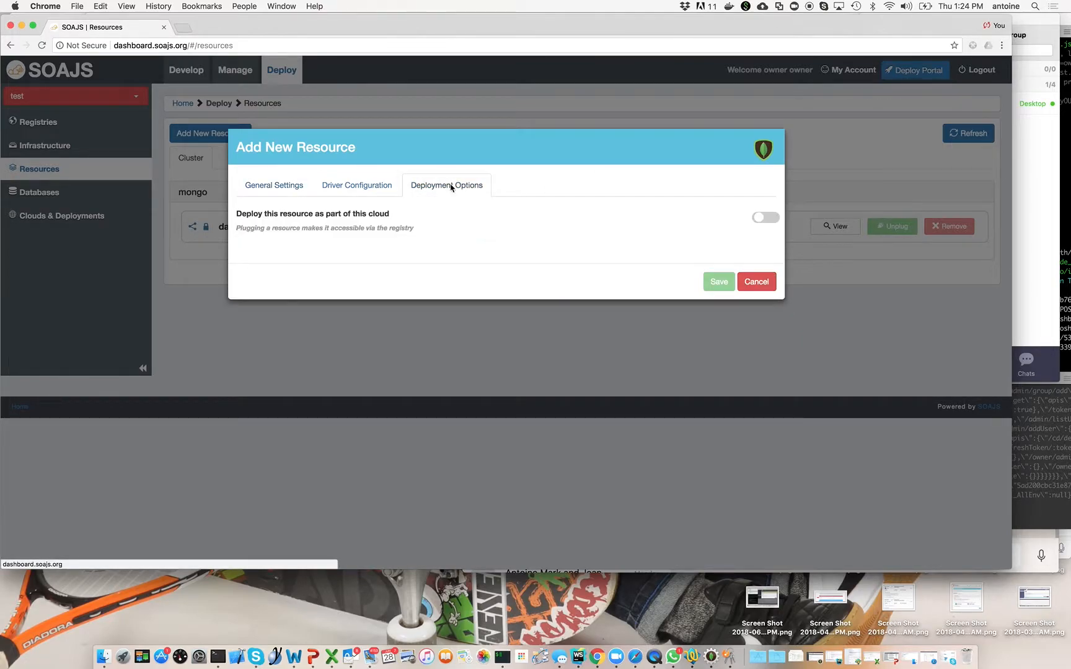
click(766, 218)
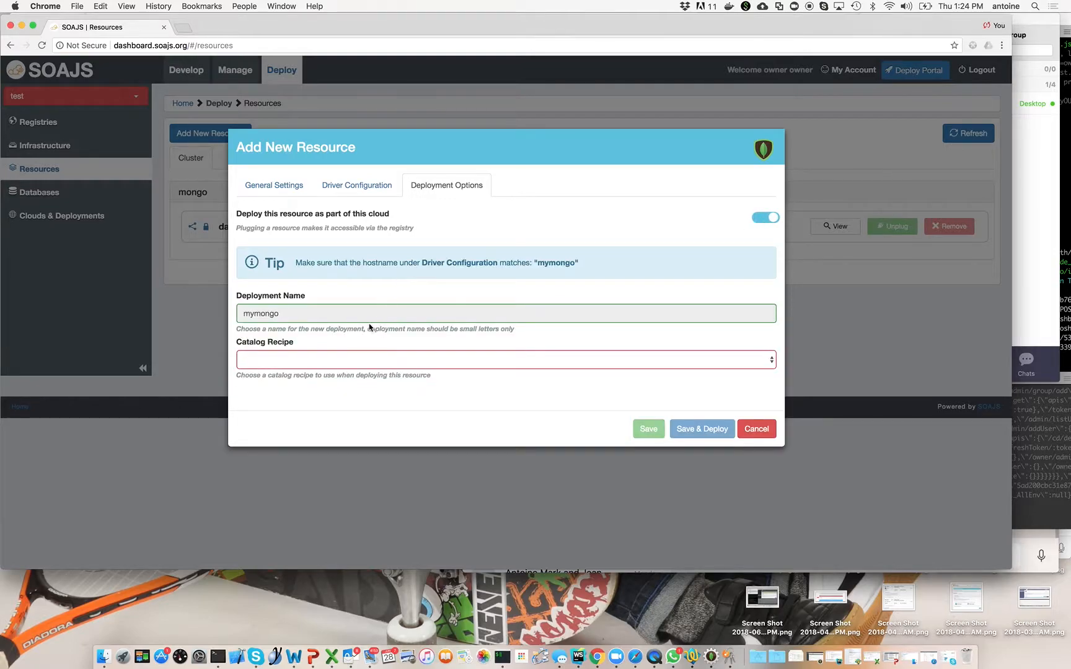
click(351, 365)
click(344, 390)
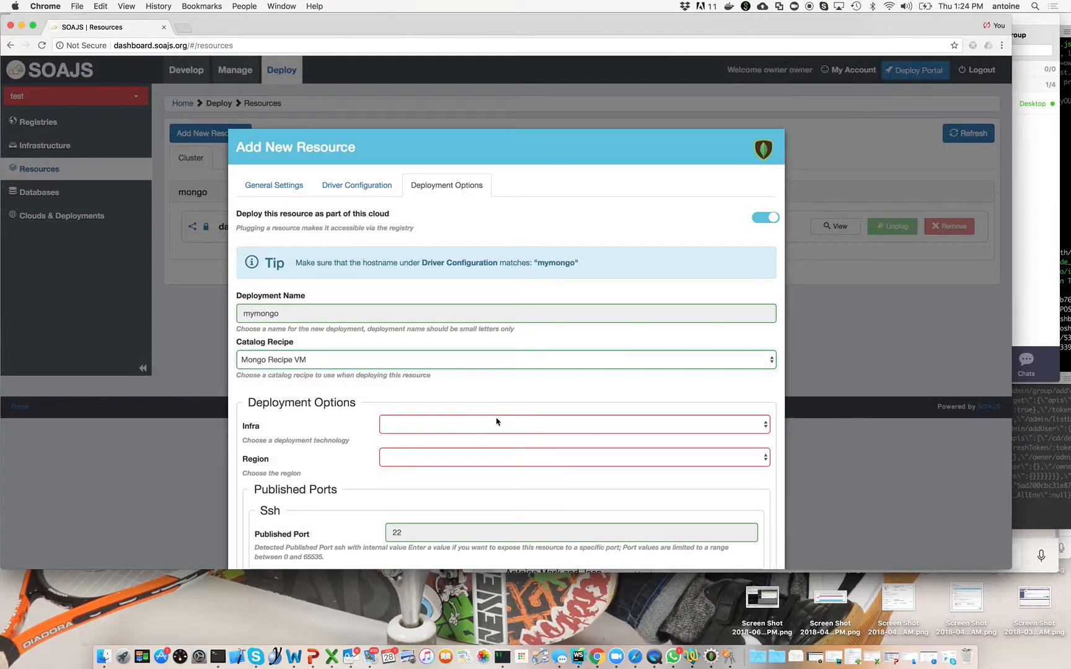
Set the deployment infra to Microsoft Azure, the region to Central US and the VM layer to data.
click(497, 422)
click(490, 435)
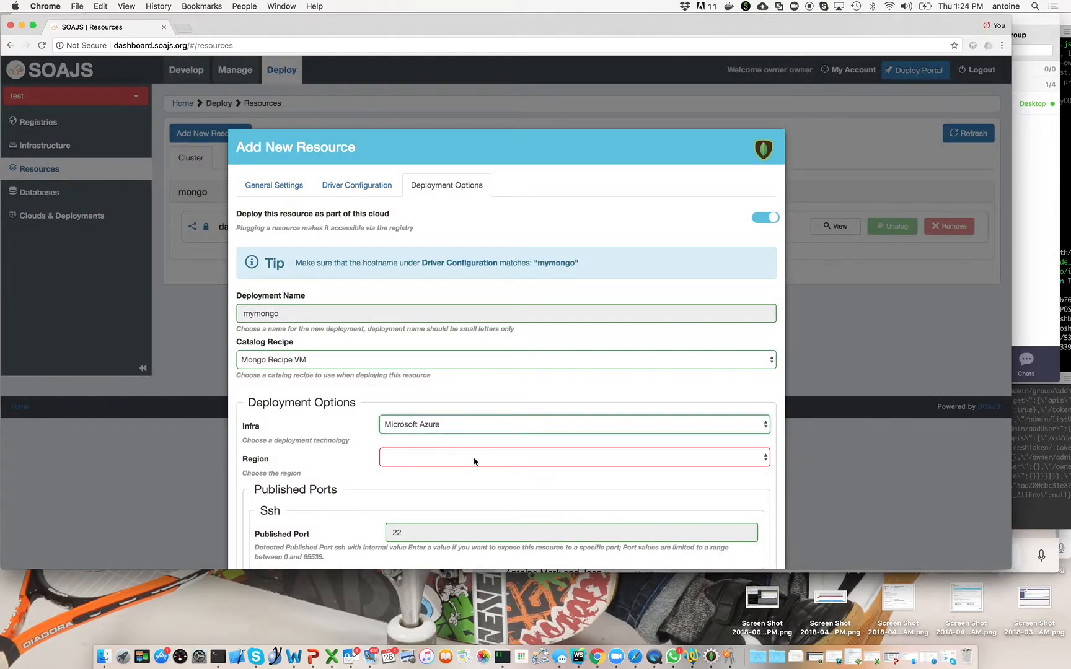
click(474, 461)
click(466, 489)
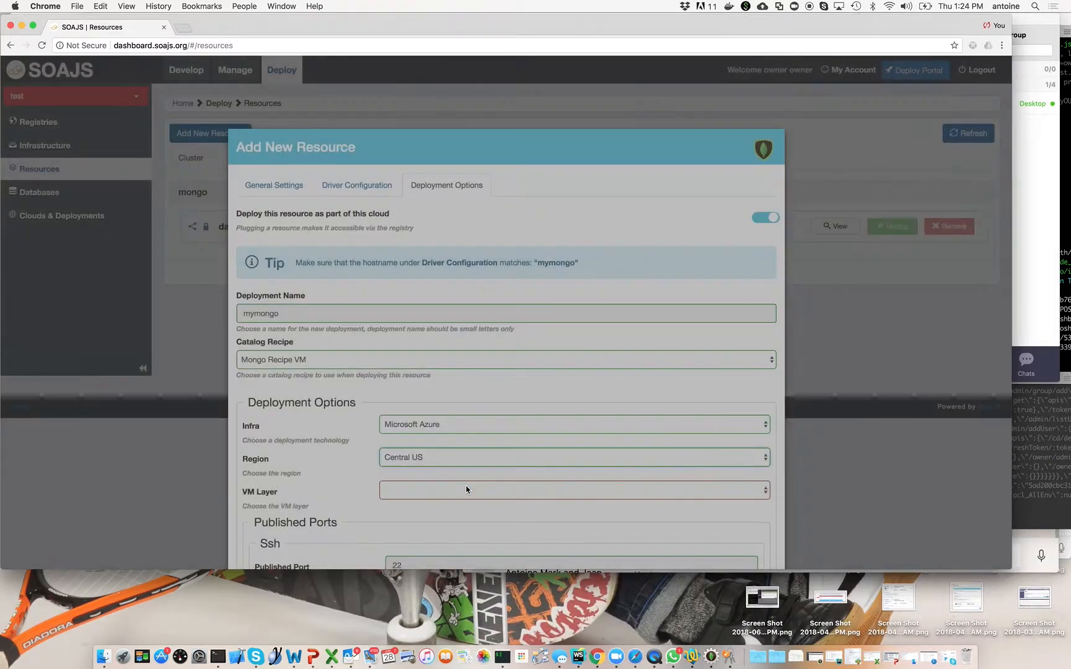
scroll(466, 490, down, 4)
click(466, 362)
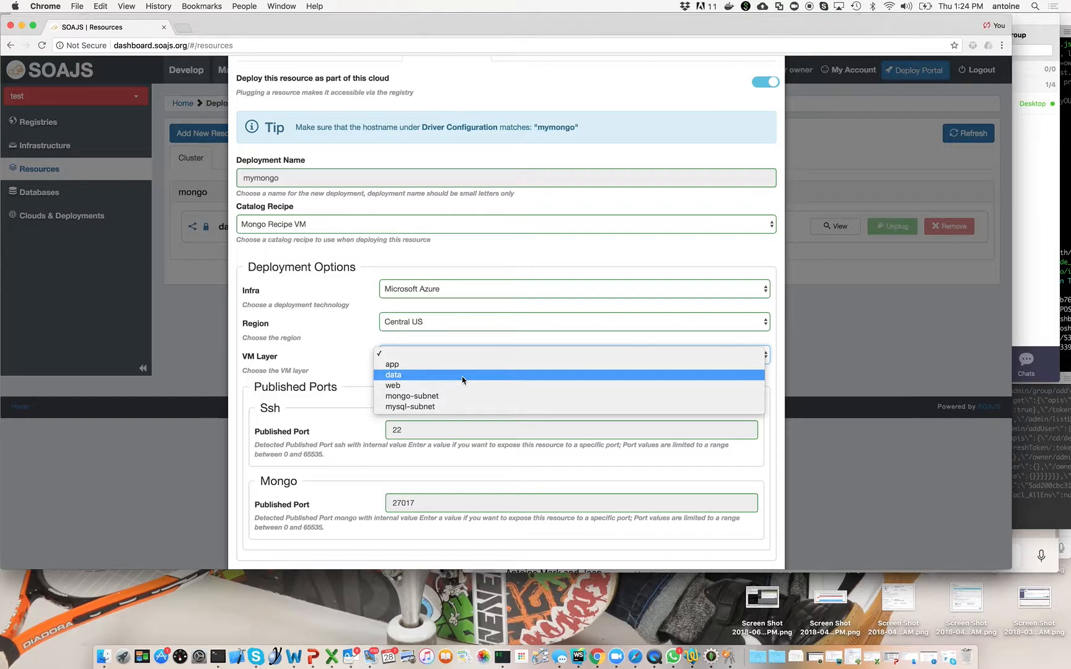
click(462, 374)
scroll(462, 381, down, 3)
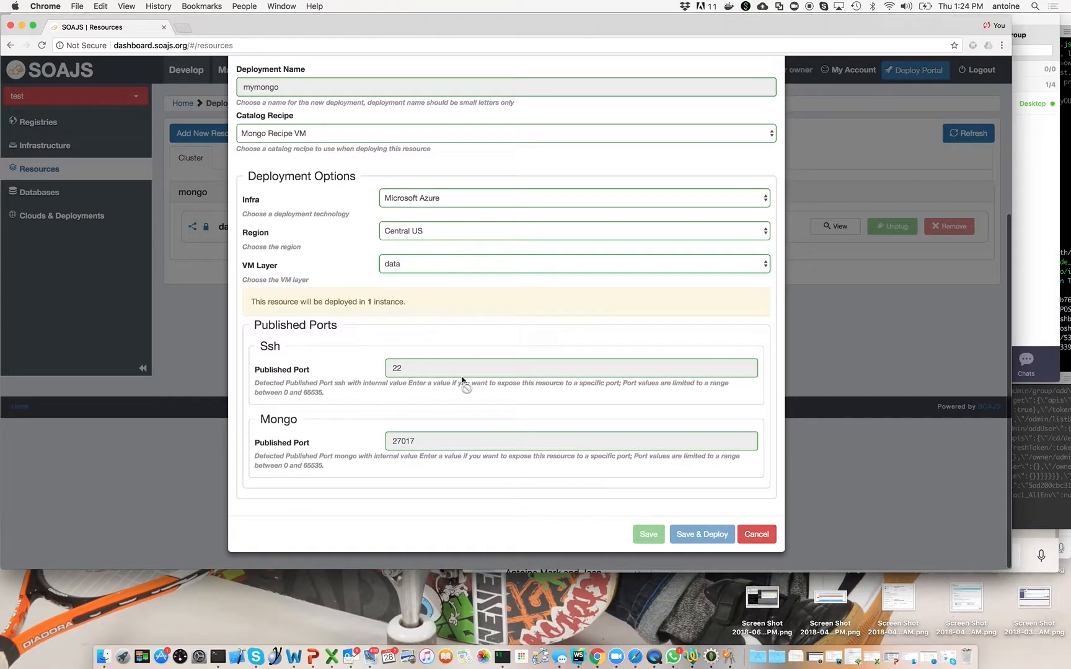
Review the mymongo resource's general settings and driver configuration, and return to its deployment options.
scroll(505, 423, up, 5)
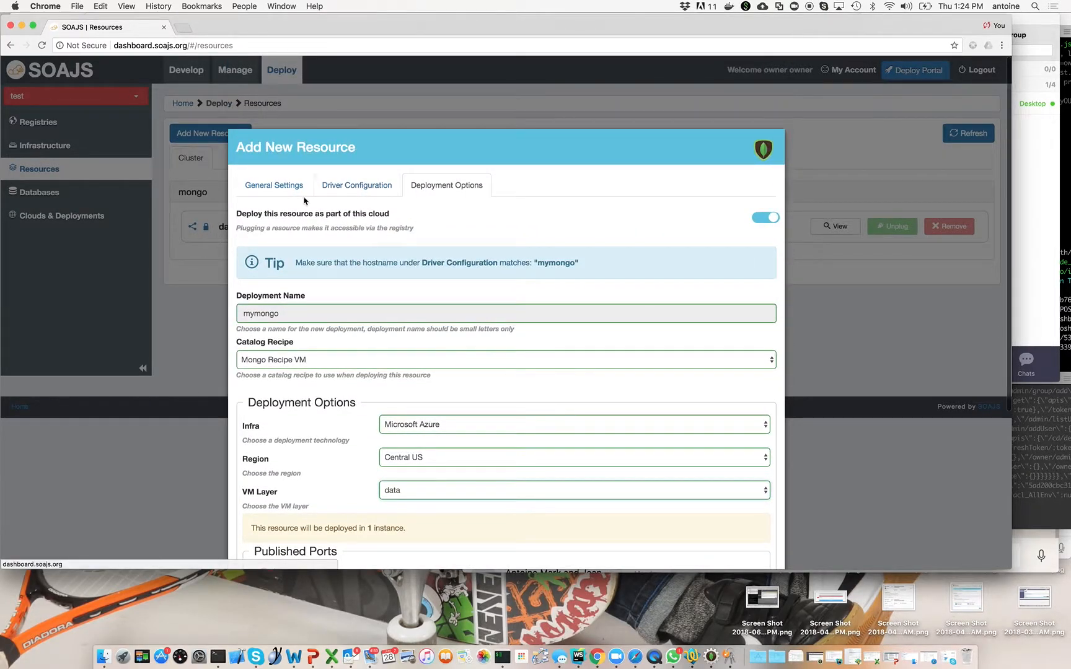
click(279, 188)
click(347, 185)
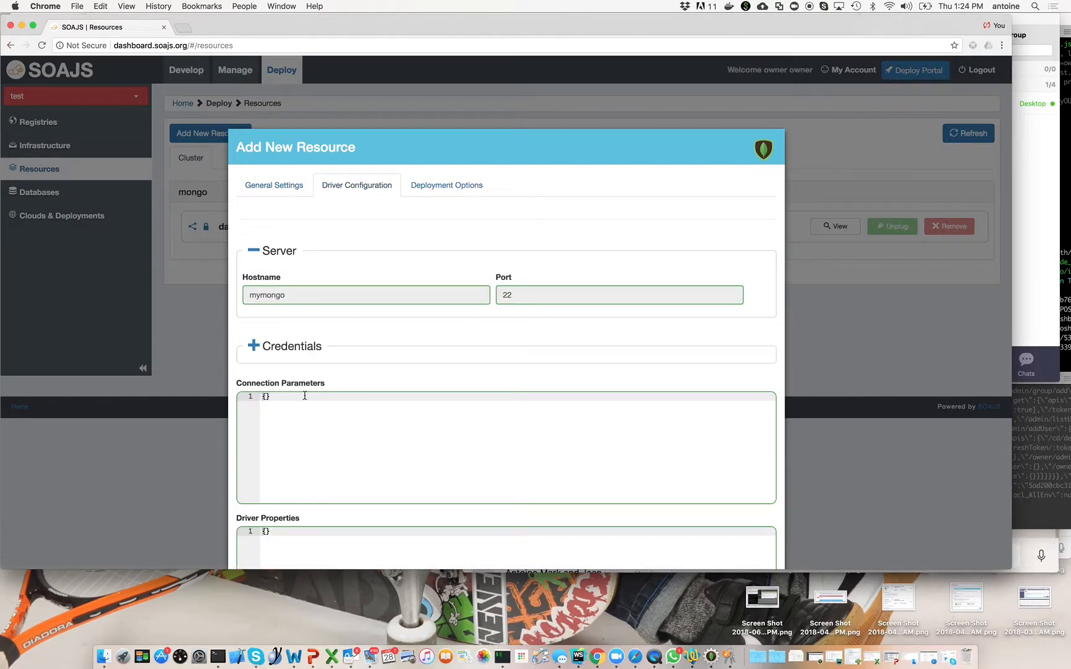
scroll(305, 395, down, 3)
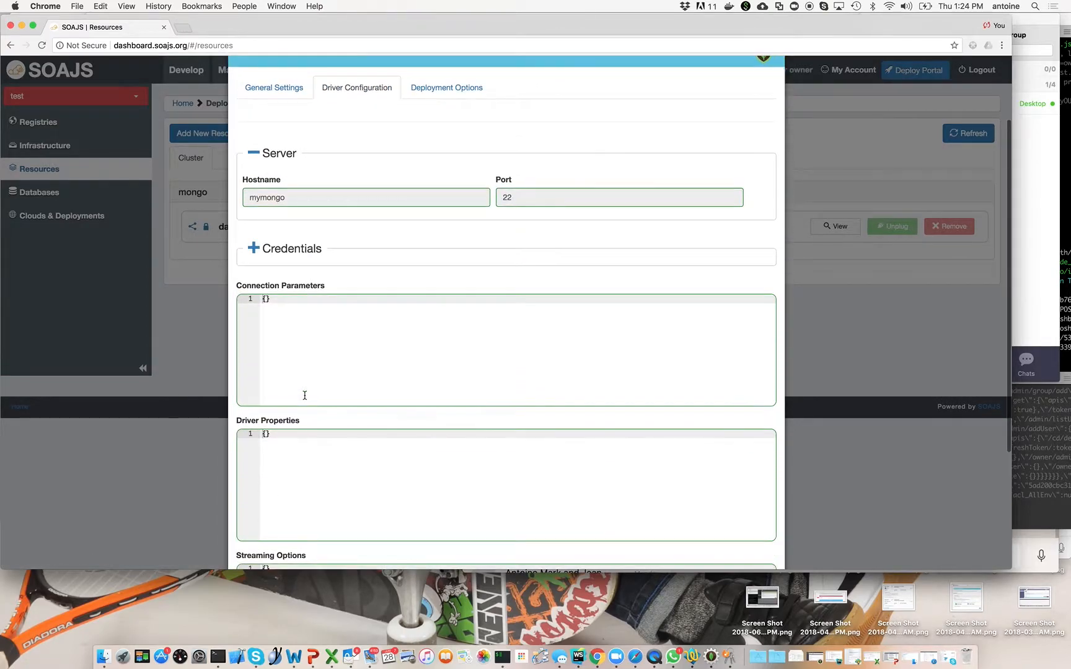
click(463, 88)
scroll(599, 343, down, 3)
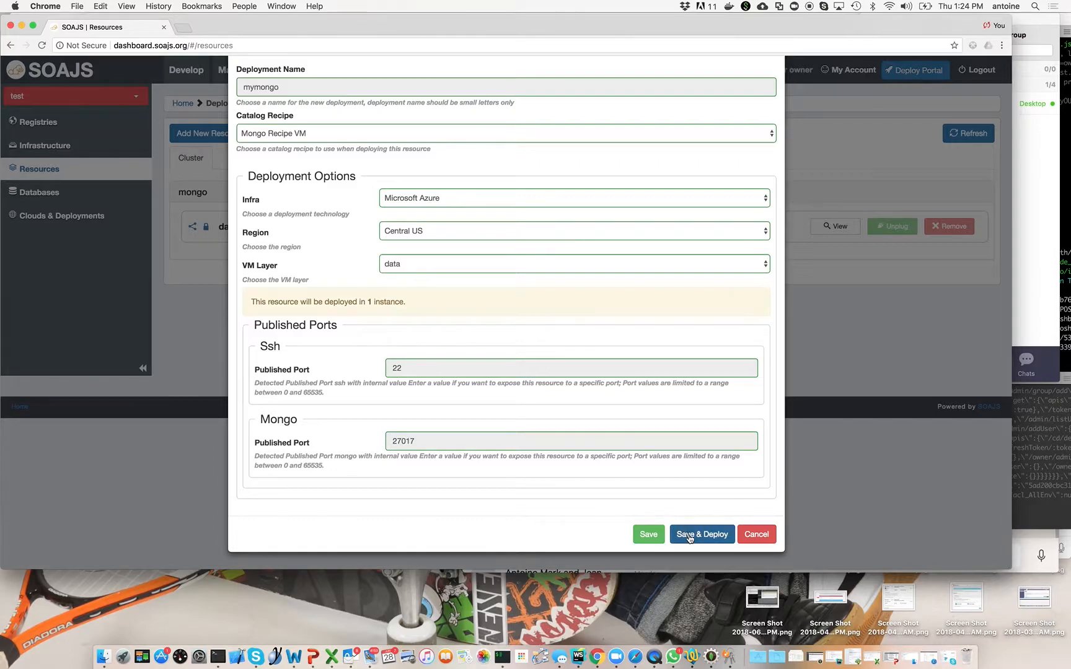